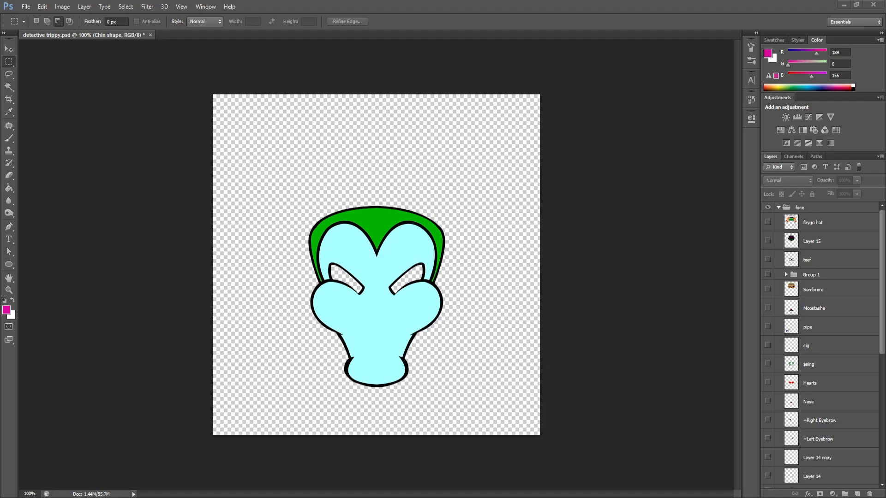
Step: Select the Lip paint layer in the face group and make it visible
scroll(362, 336, up, 5)
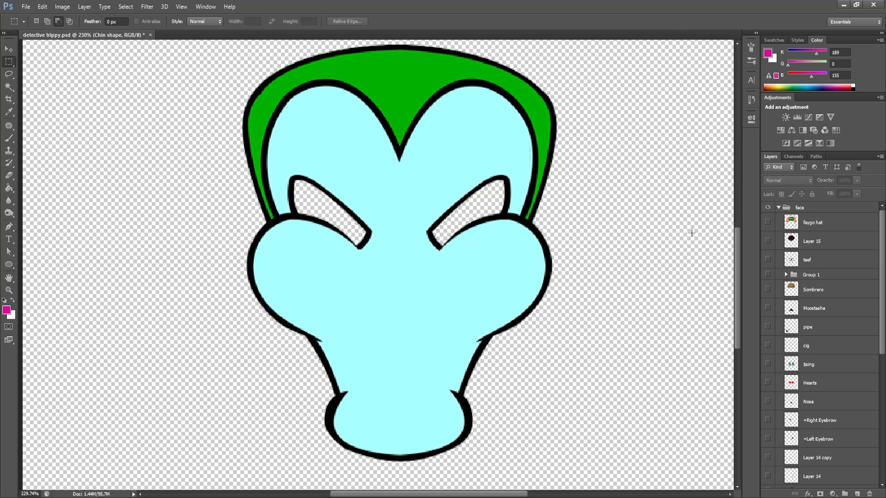
drag(637, 187, 611, 187)
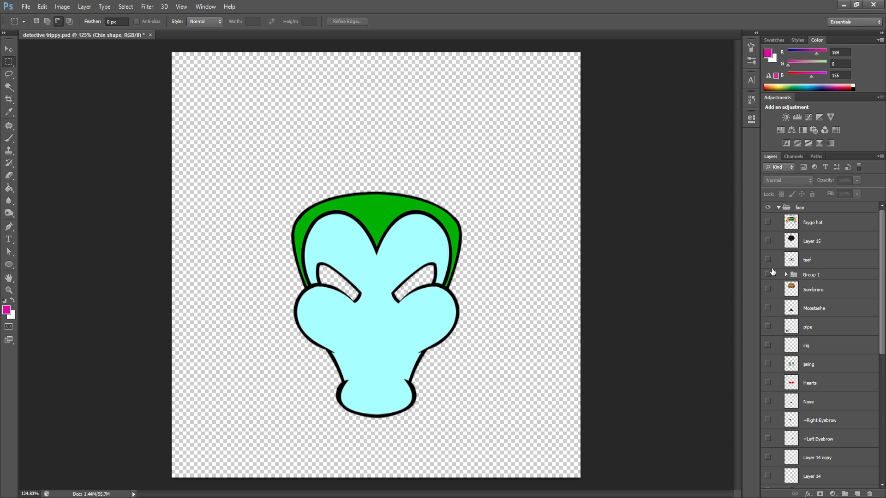
scroll(828, 420, down, 10)
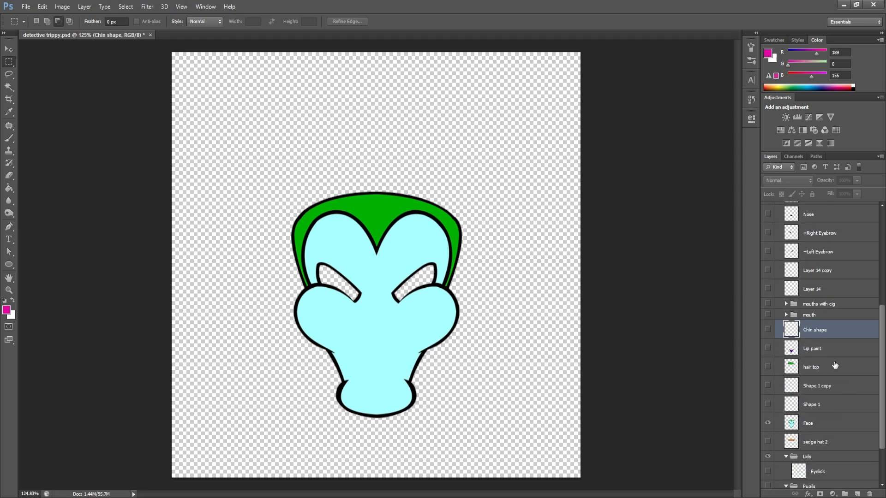
click(835, 367)
click(830, 349)
click(767, 349)
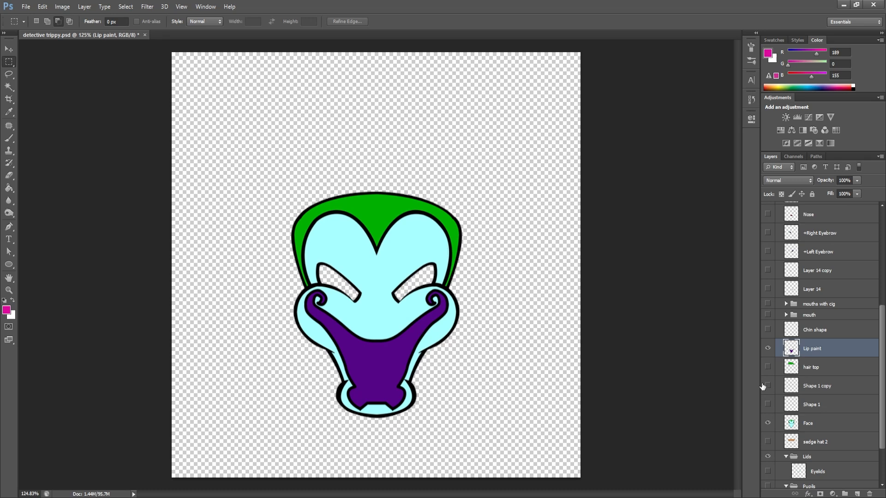
Step: Make the Shape 1 copy, Shape 1, Layer 14 copy and Layer 14 layers visible
click(768, 386)
click(767, 405)
click(767, 271)
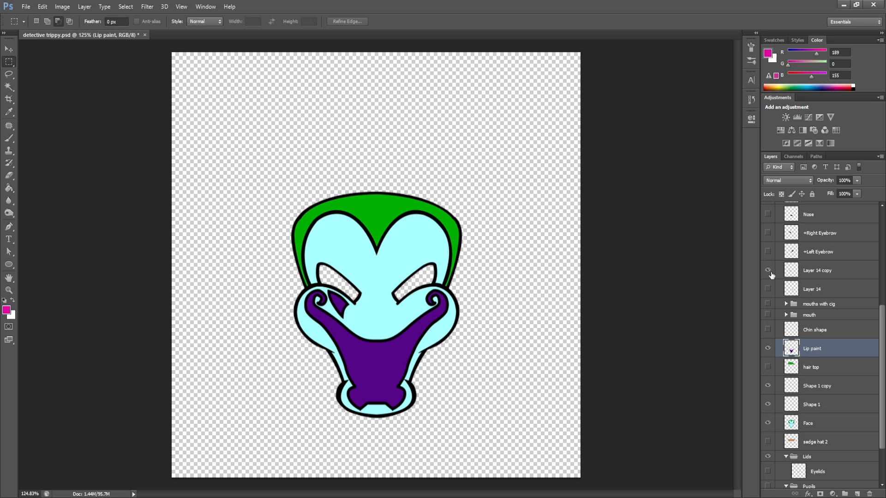
click(768, 288)
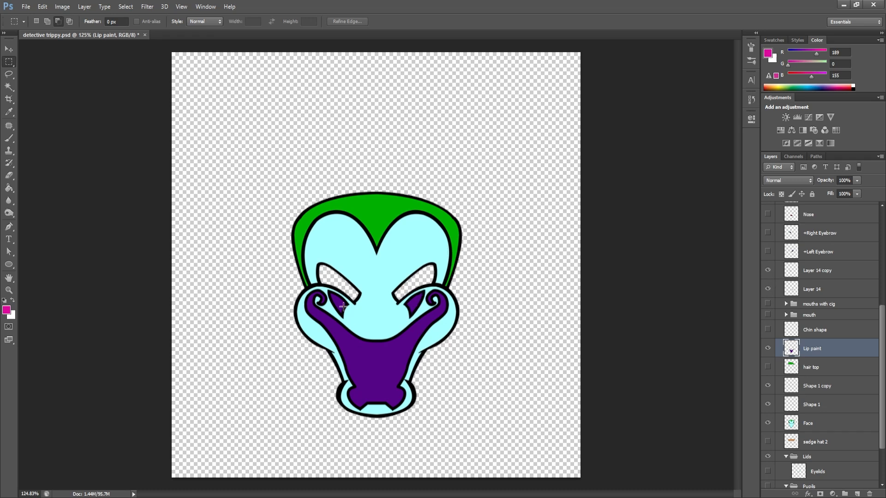
Step: Select the hair top layer and make it visible
drag(298, 285, 308, 247)
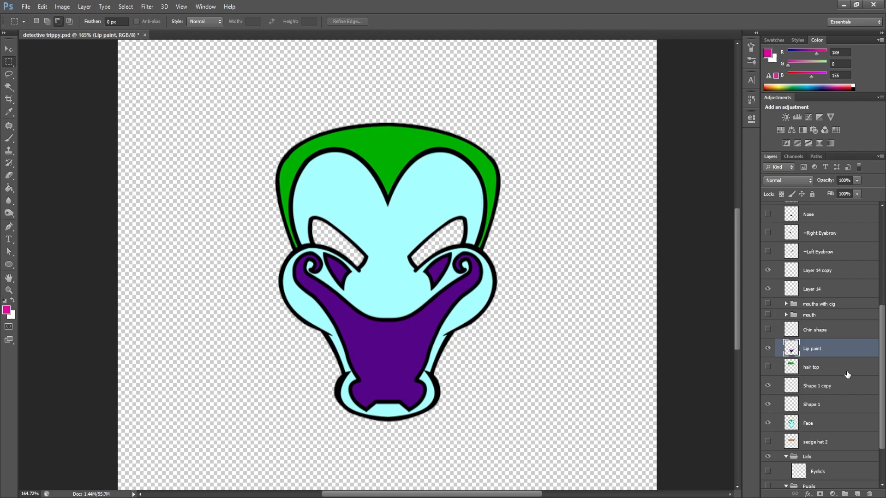
click(846, 374)
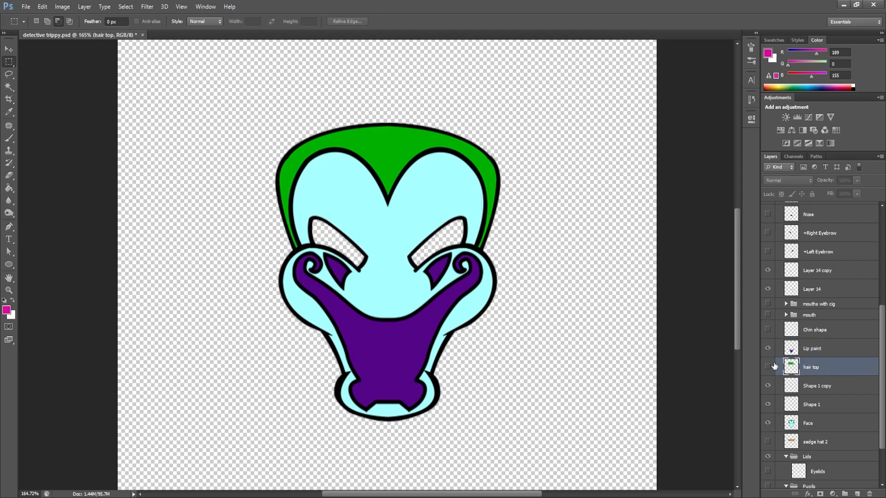
click(767, 367)
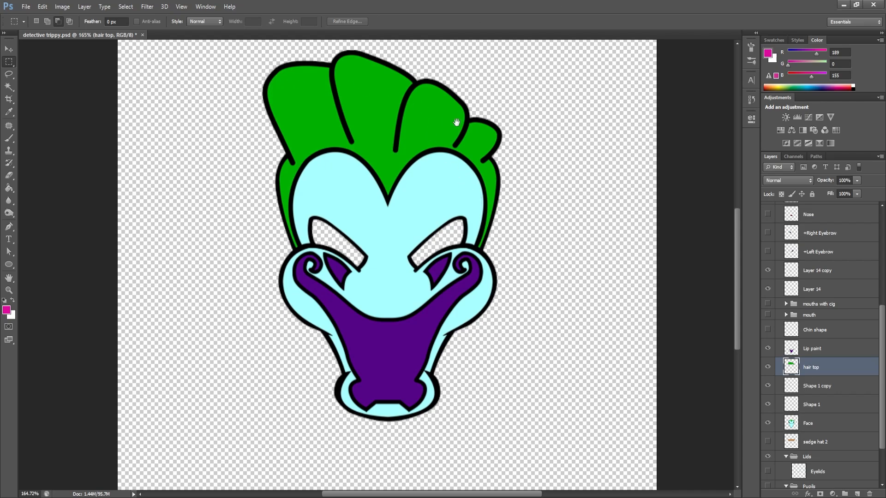
drag(457, 124, 457, 136)
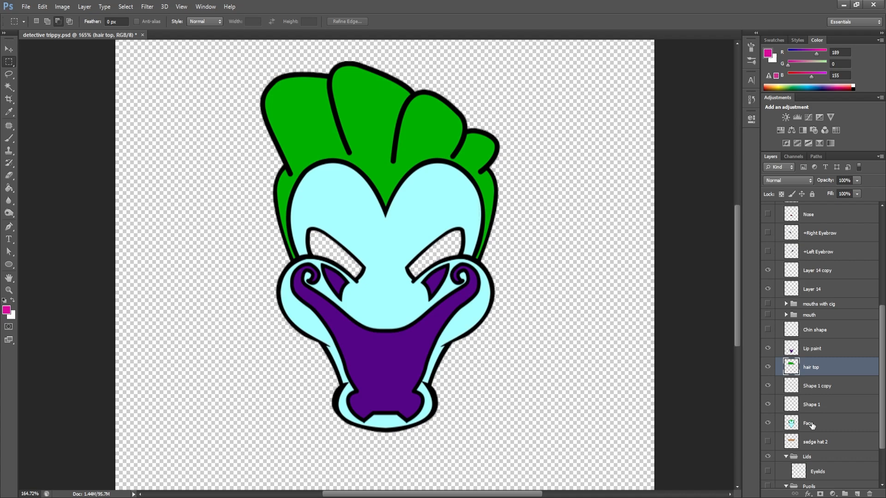
Step: Make the Pupils group visible, and switch its eye color layer off and back on
scroll(812, 425, down, 2)
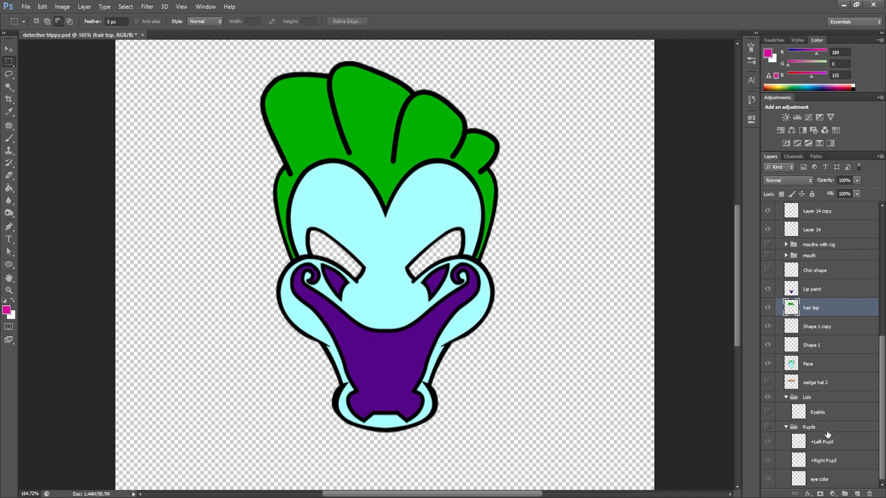
click(768, 428)
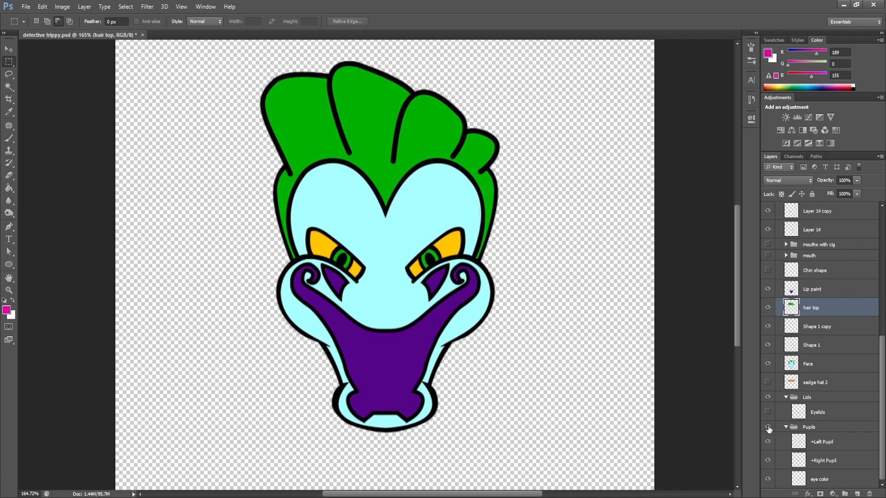
click(769, 480)
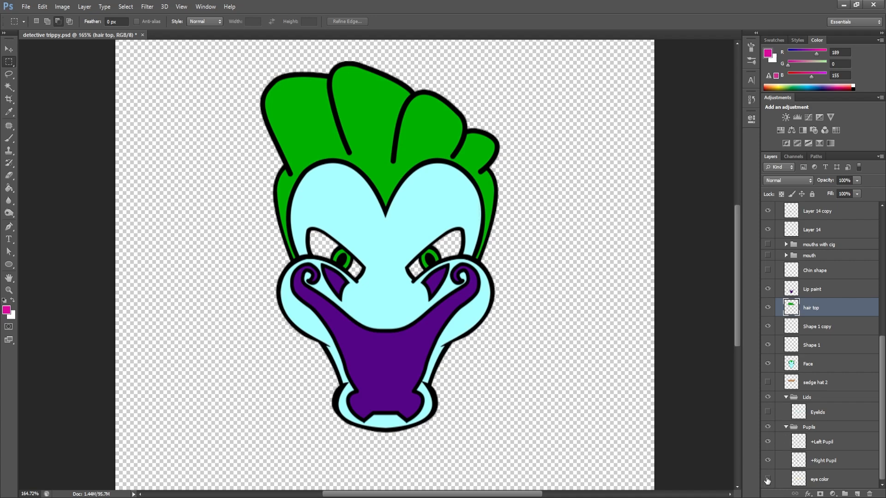
click(767, 481)
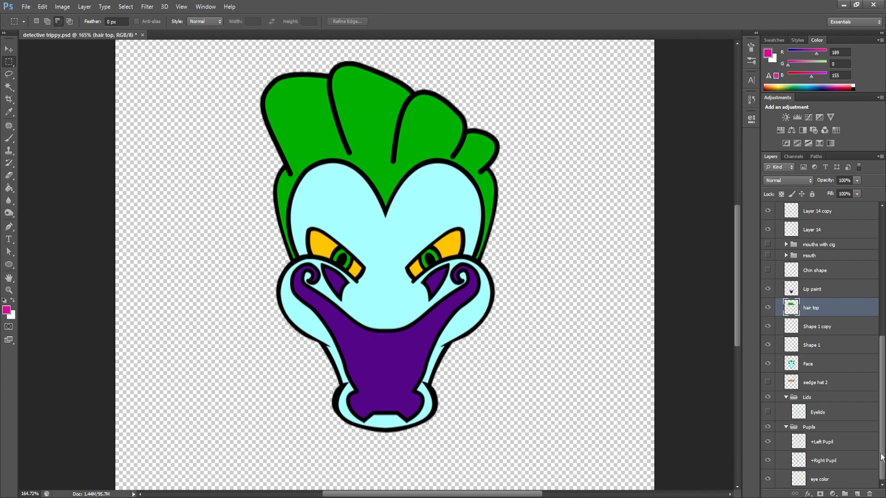
Step: Expand the mouth group and make the whole group visible
scroll(867, 443, up, 5)
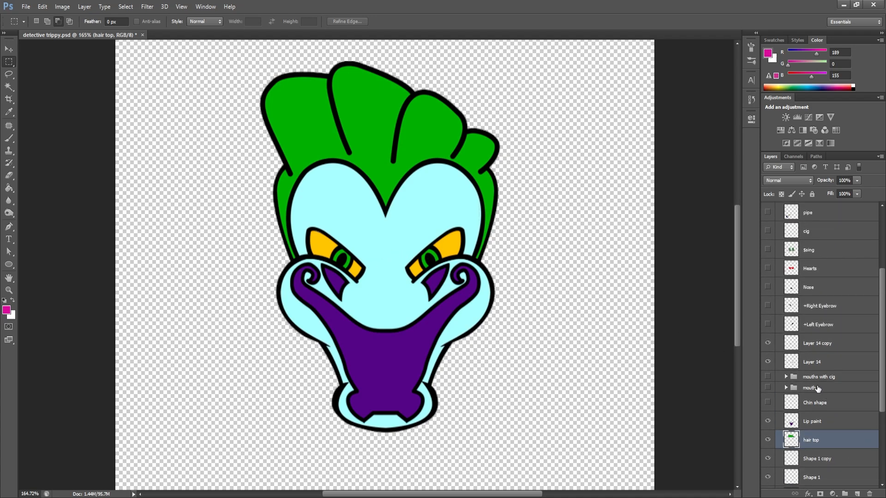
click(817, 388)
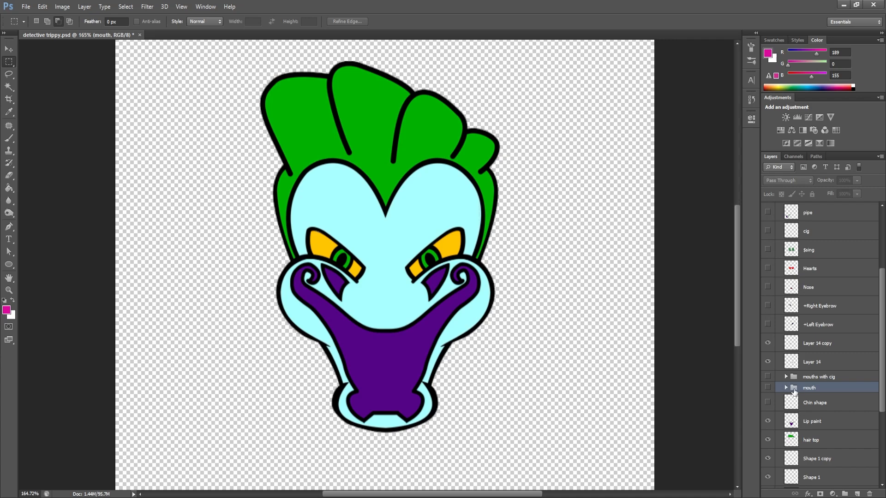
click(786, 388)
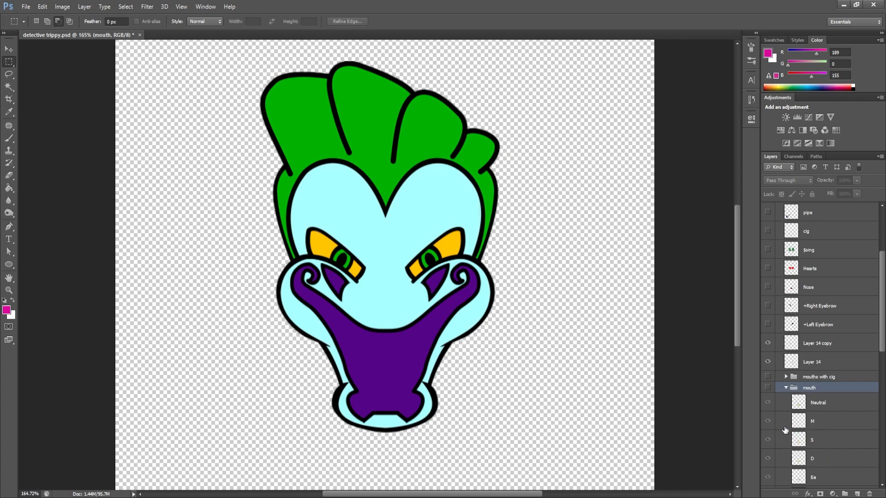
scroll(784, 426, down, 3)
scroll(785, 430, down, 1)
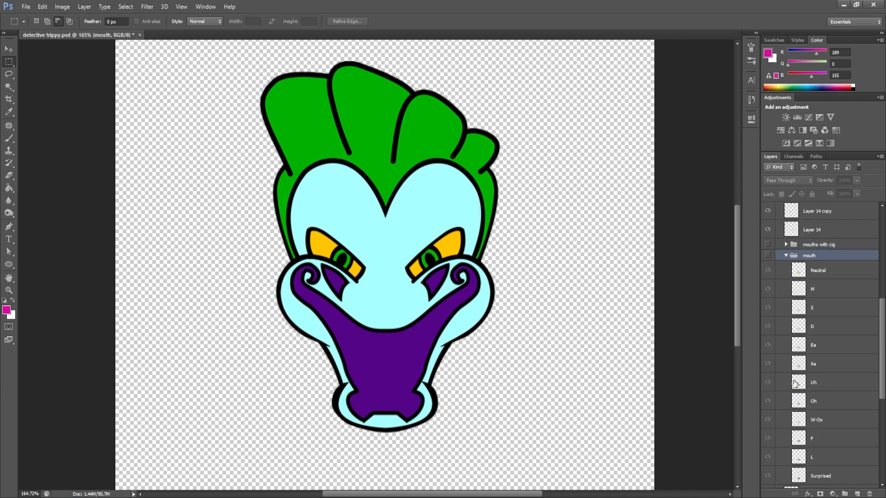
click(768, 256)
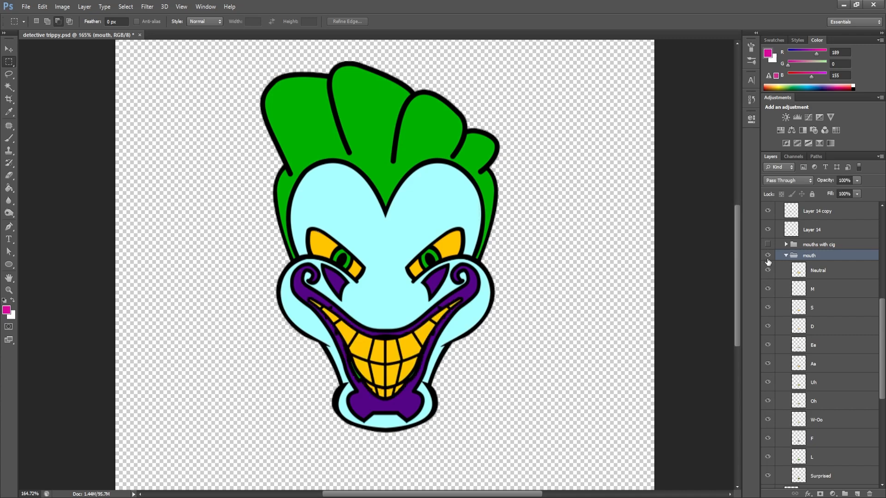
Step: Make the Nose layer visible
scroll(801, 433, down, 2)
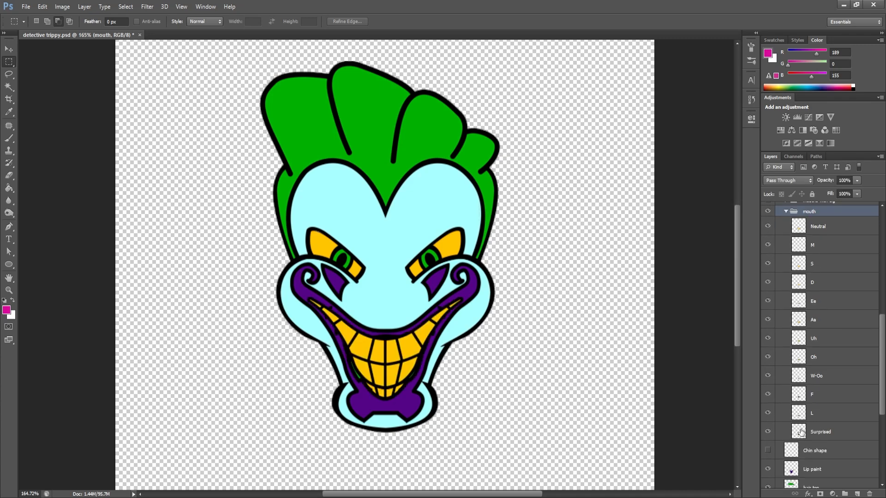
scroll(801, 433, up, 8)
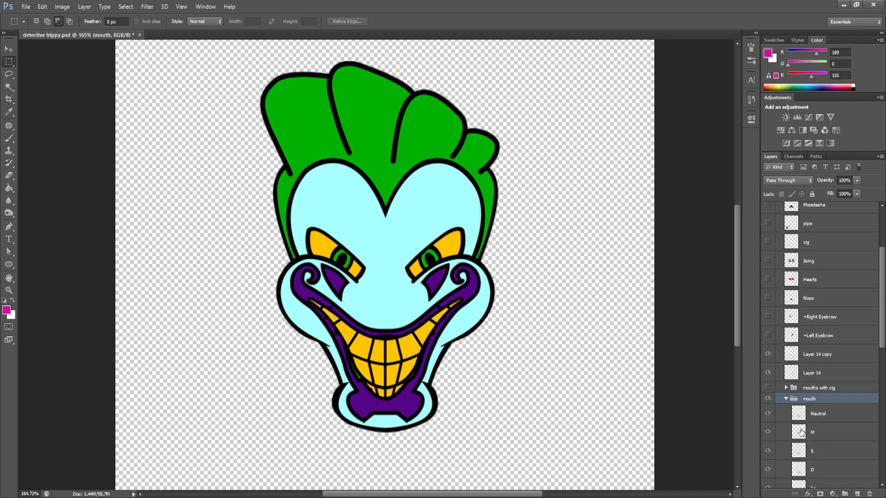
click(767, 299)
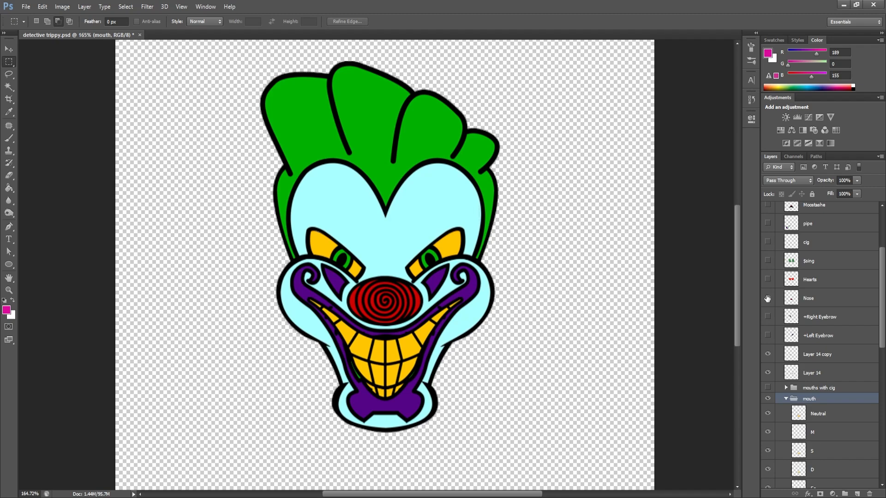
Step: Hide all layers in the mouth group from Surprised up to M, leaving only Neutral on
scroll(838, 426, down, 1)
scroll(838, 426, down, 3)
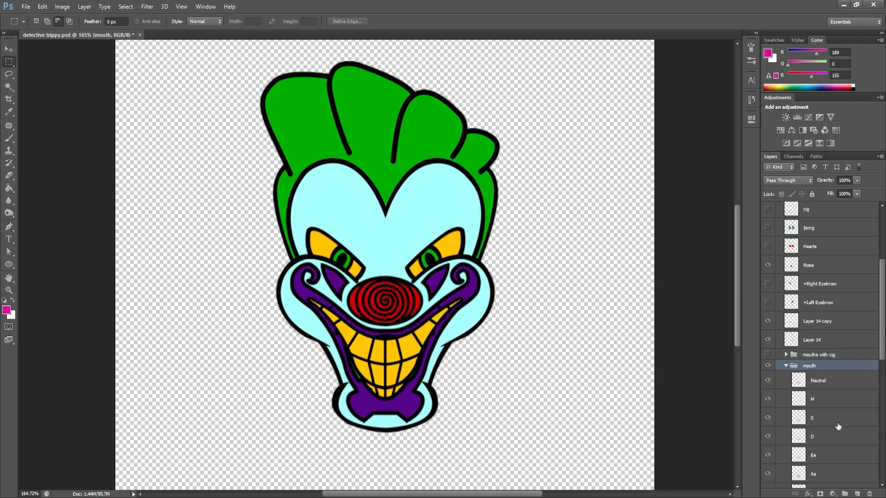
scroll(838, 426, down, 10)
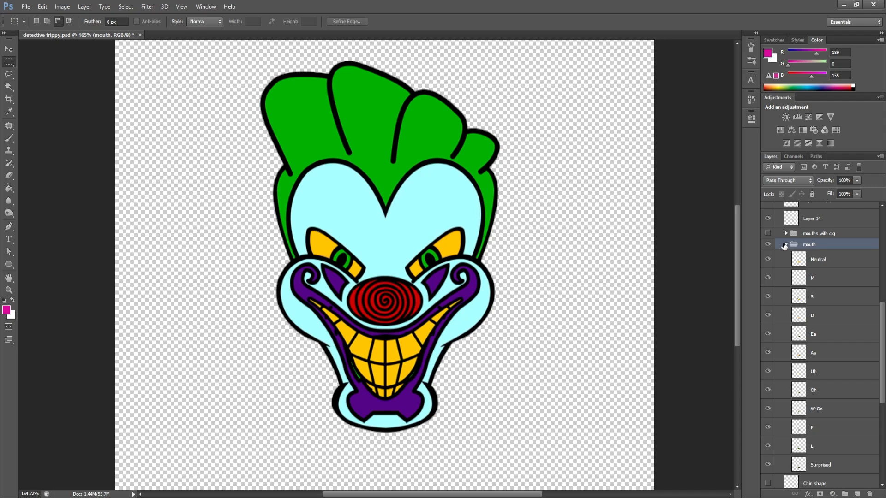
click(776, 469)
drag(767, 464, 767, 267)
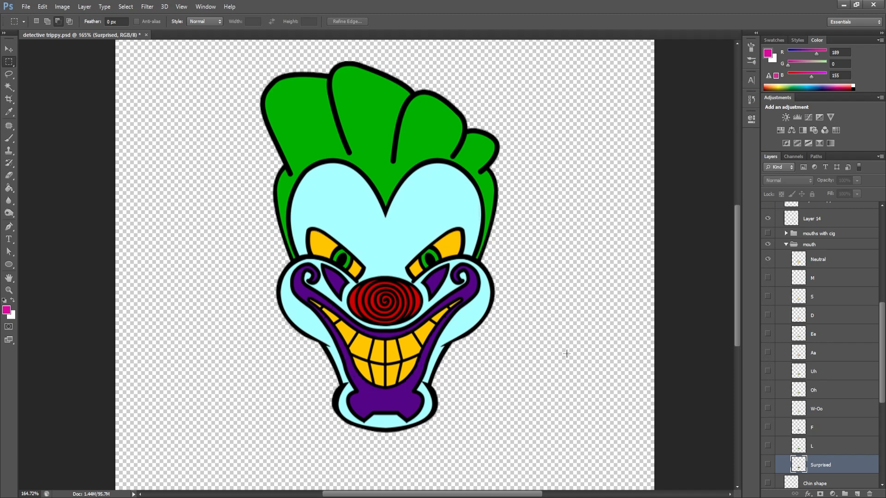
Step: Hide the Neutral mouth and preview the mouth shapes from M through Oh one at a time
click(853, 255)
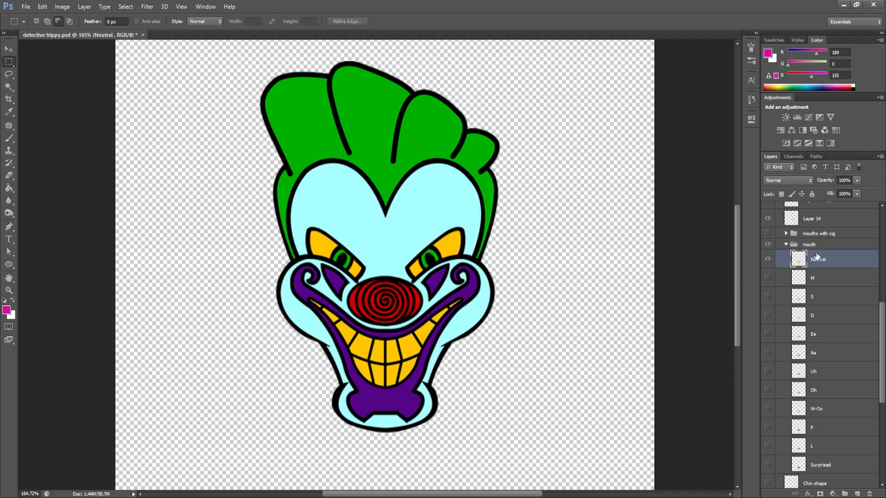
click(767, 259)
click(768, 278)
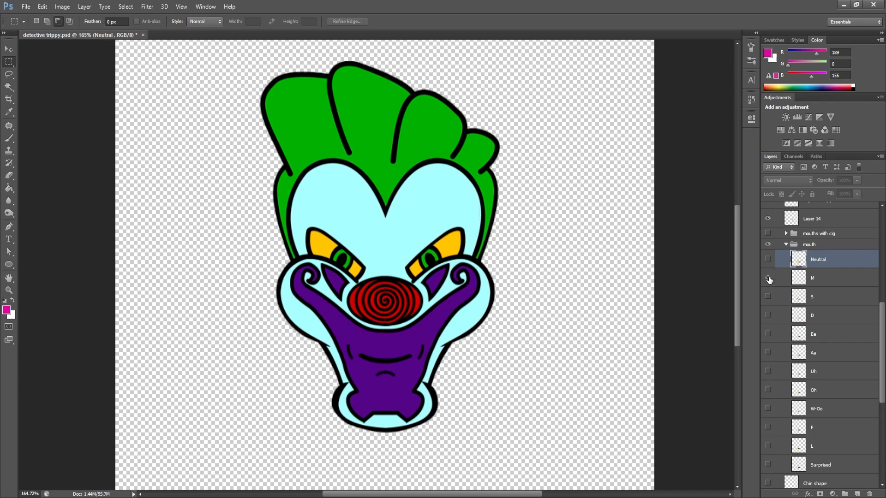
click(768, 278)
click(767, 297)
click(767, 297)
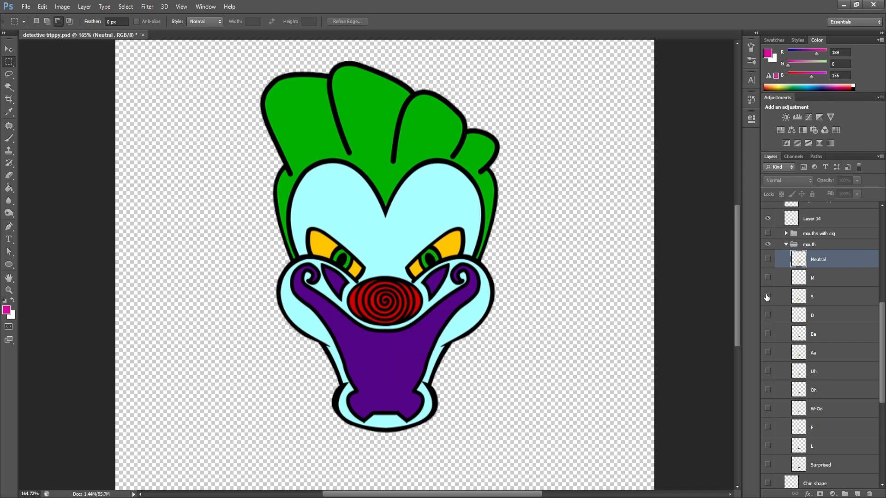
click(767, 315)
click(767, 315)
click(767, 333)
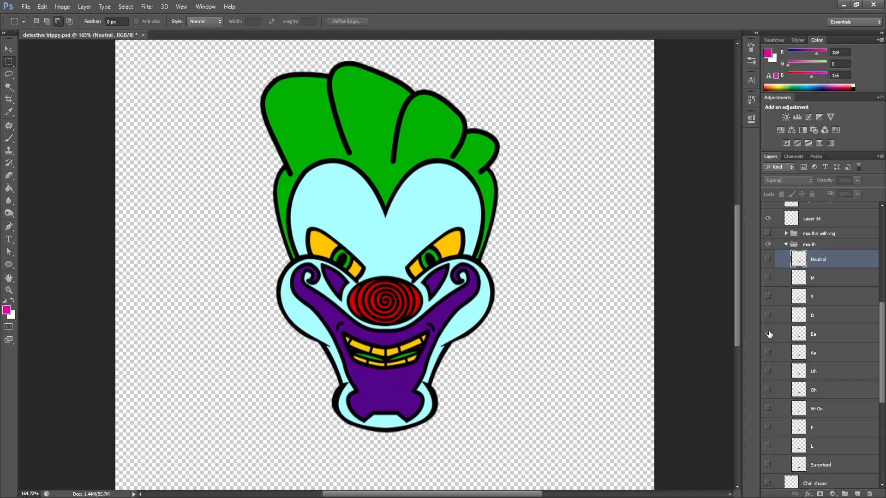
click(767, 340)
click(768, 352)
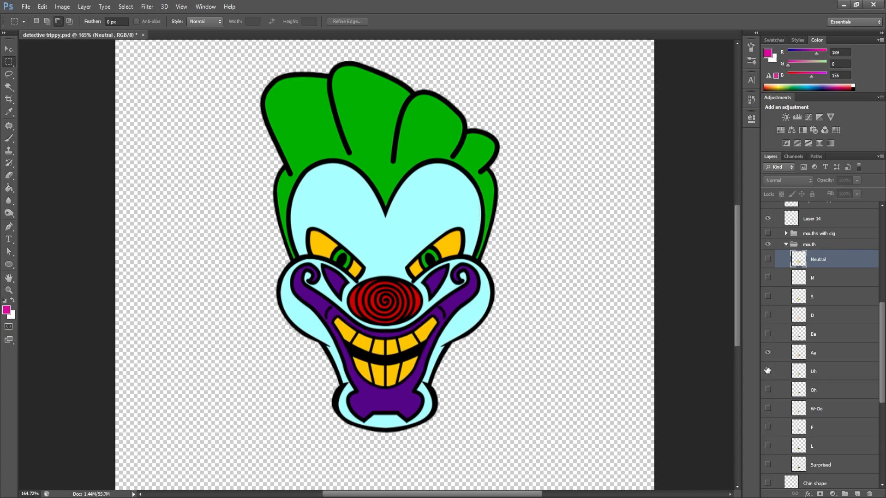
click(767, 352)
click(767, 371)
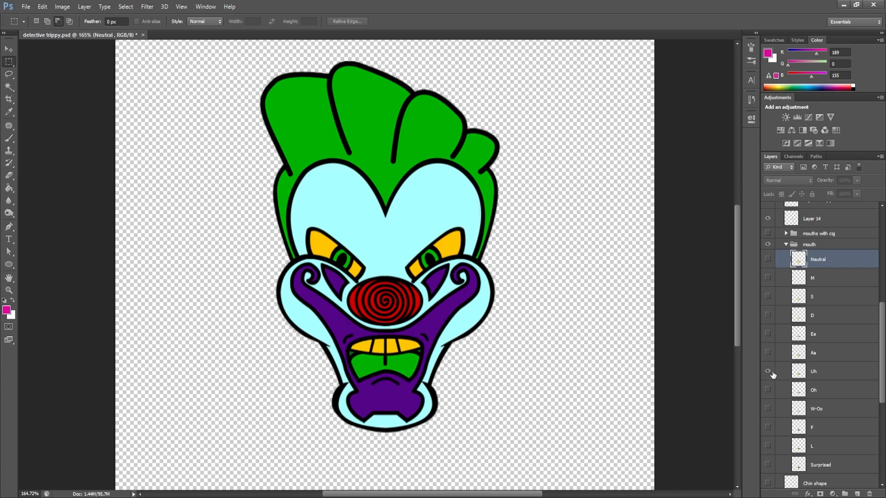
click(767, 372)
click(768, 391)
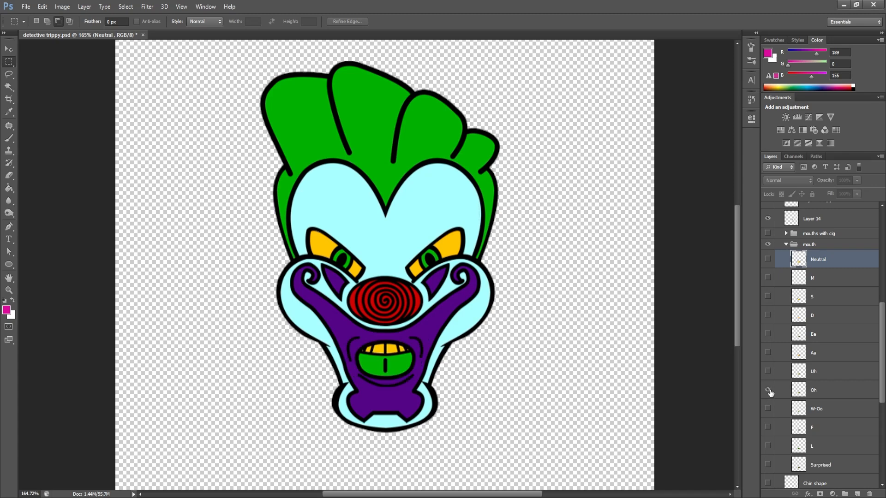
click(767, 390)
Step: Make the Surprised mouth layer visible and turn the other mouth layers from L up to Neutral back on
click(767, 465)
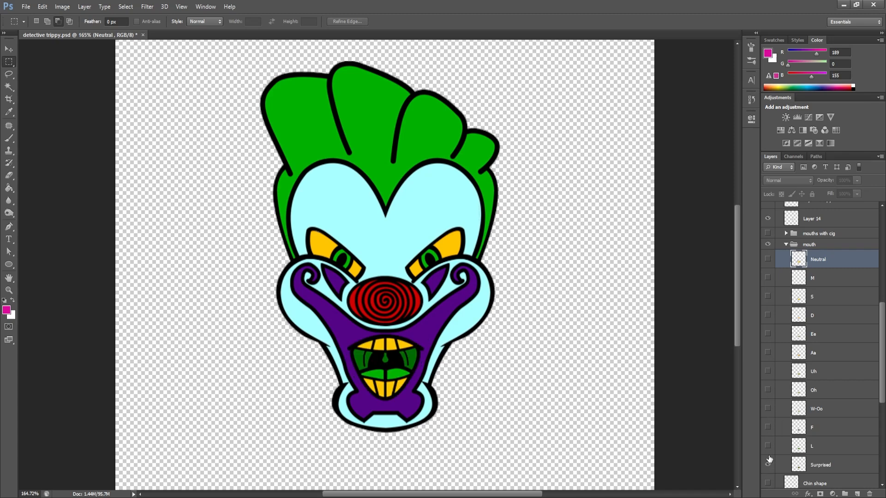
click(841, 467)
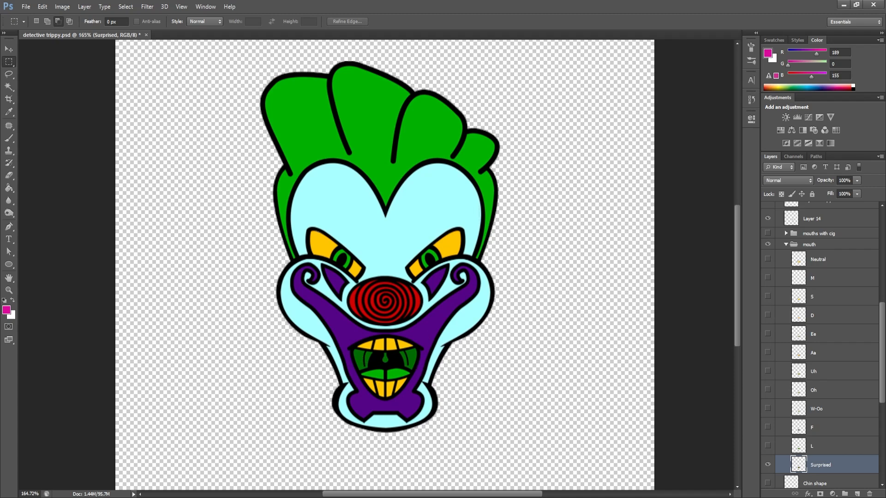
drag(767, 445, 767, 258)
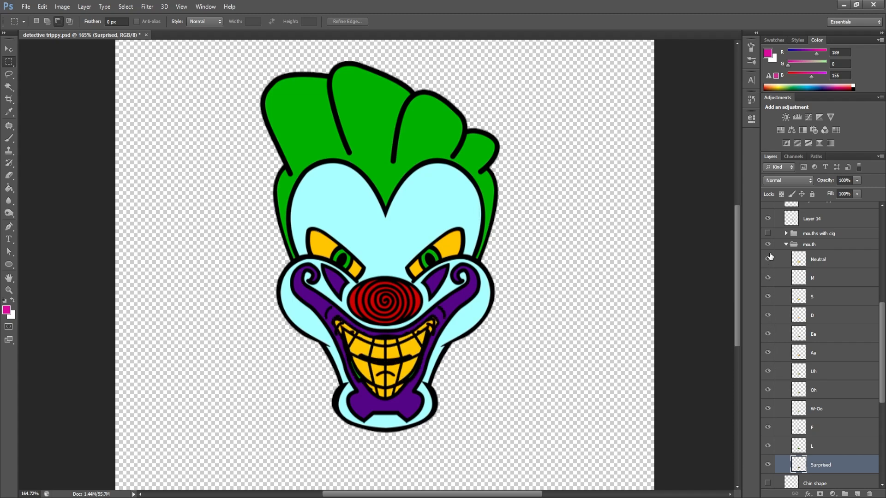
Step: Preview the mouths with cig group by making it visible, and hide it again
scroll(869, 390, up, 10)
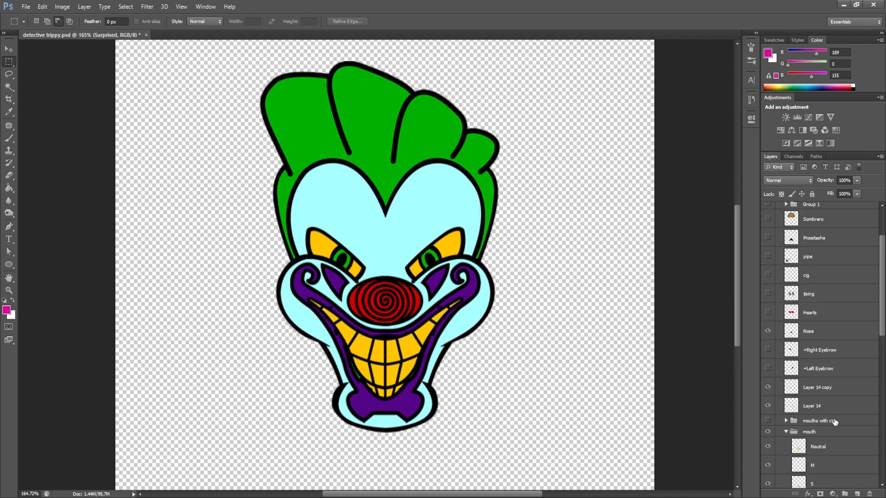
click(779, 422)
click(768, 420)
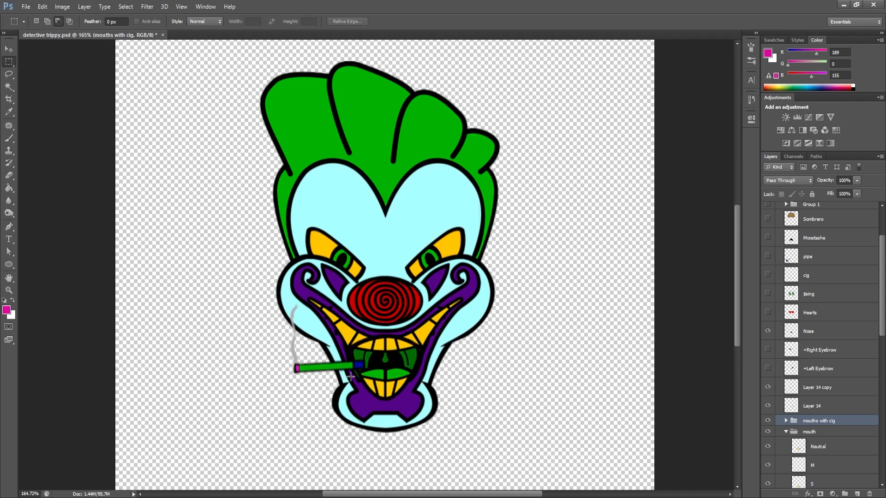
click(767, 420)
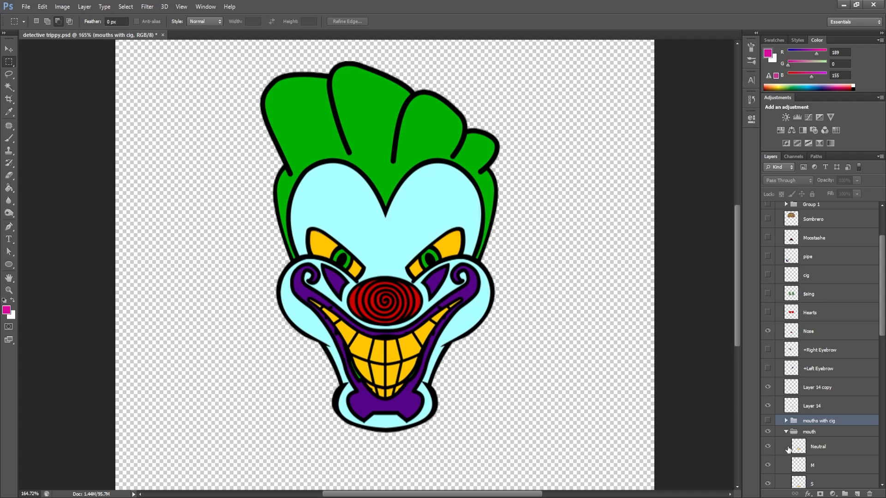
Step: Make the +Right Eyebrow and +Left Eyebrow layers visible
scroll(788, 450, up, 2)
click(816, 387)
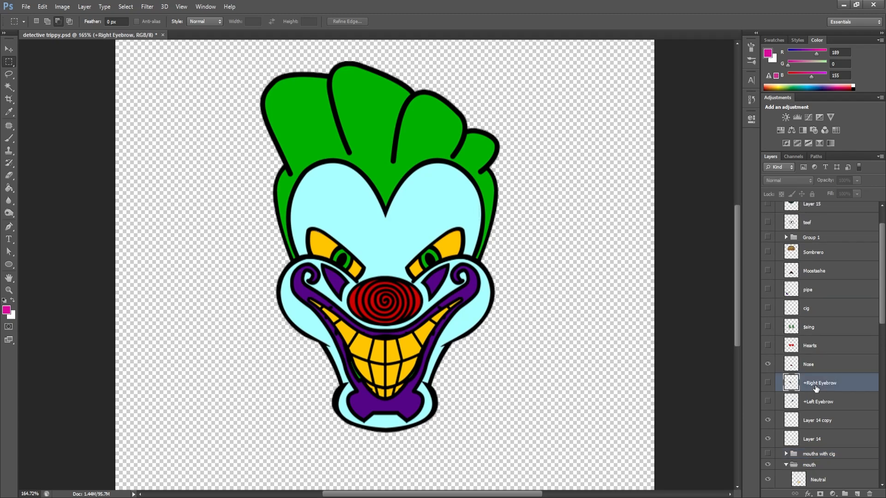
click(767, 383)
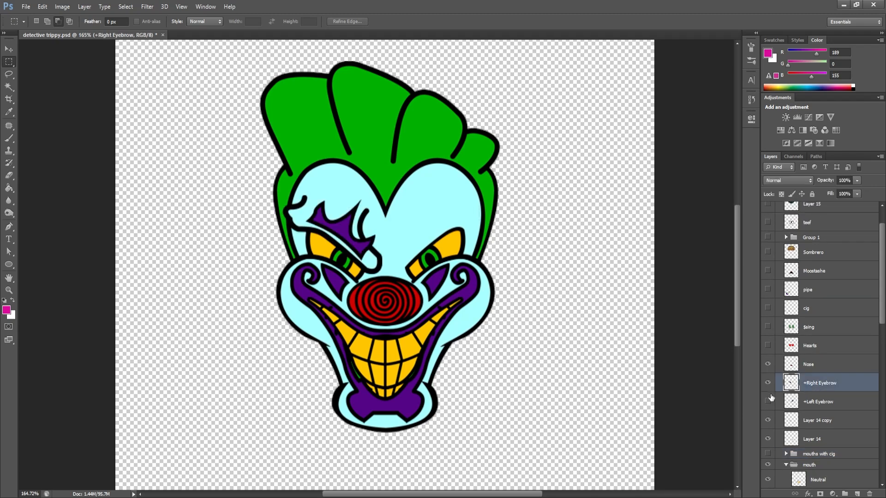
click(769, 402)
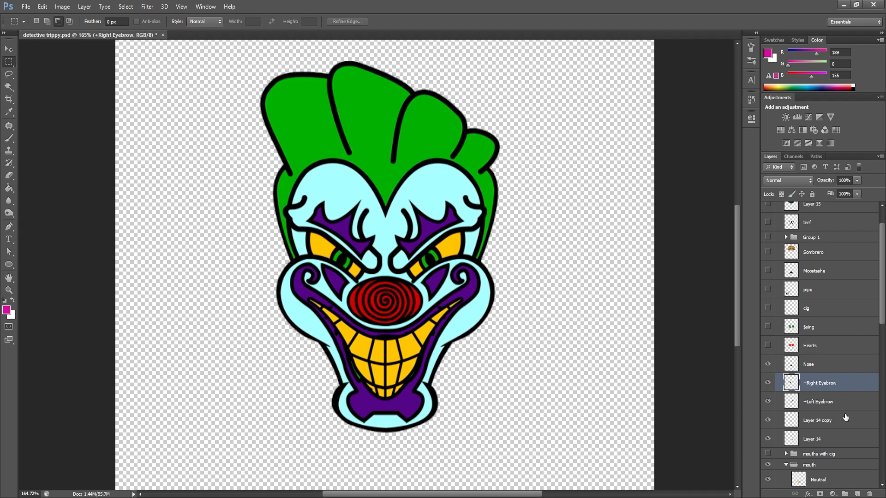
scroll(845, 417, up, 2)
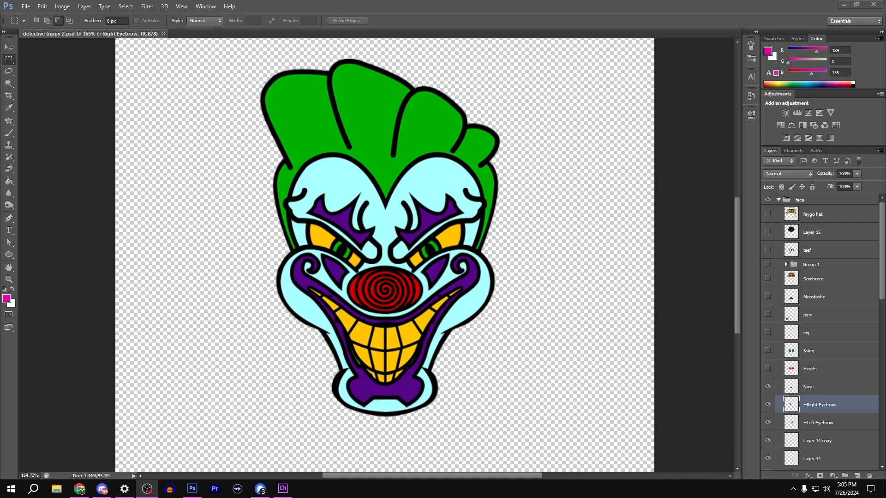
Step: Save the document as detective trippy 2.psd in the Main Character Animator stuff folder, replacing the existing file
click(380, 7)
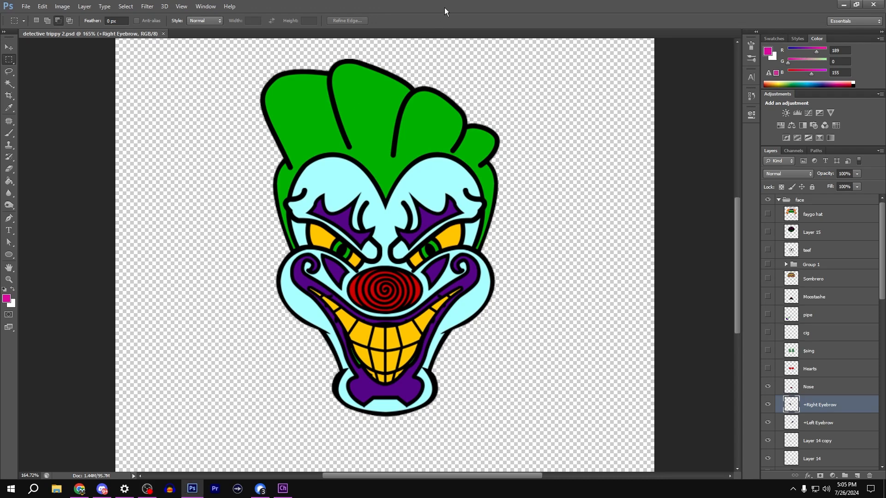
key(ctrl+shift+s)
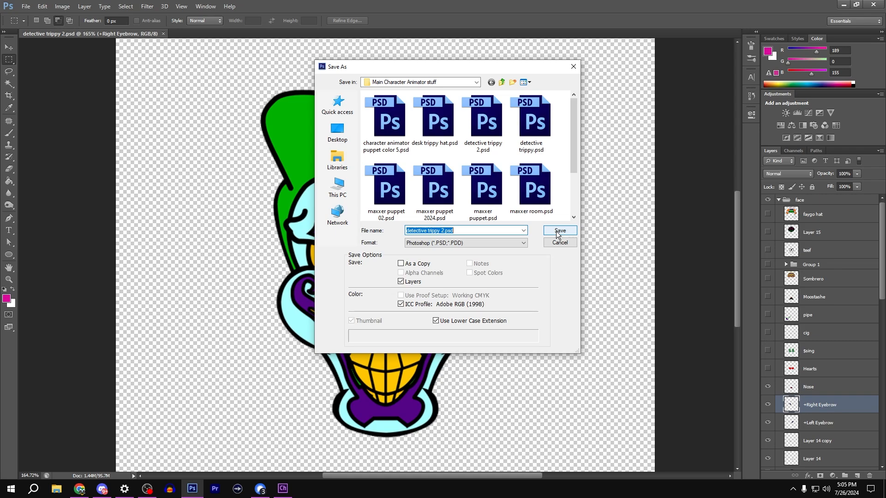
click(558, 231)
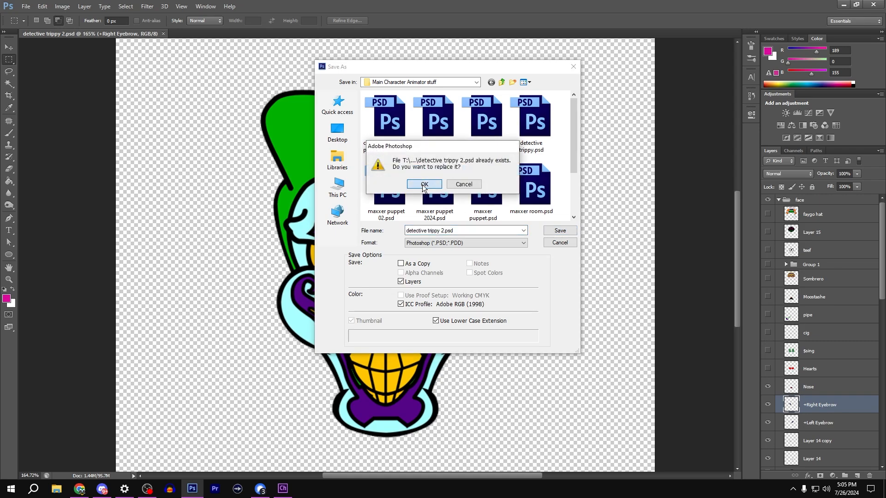
click(423, 184)
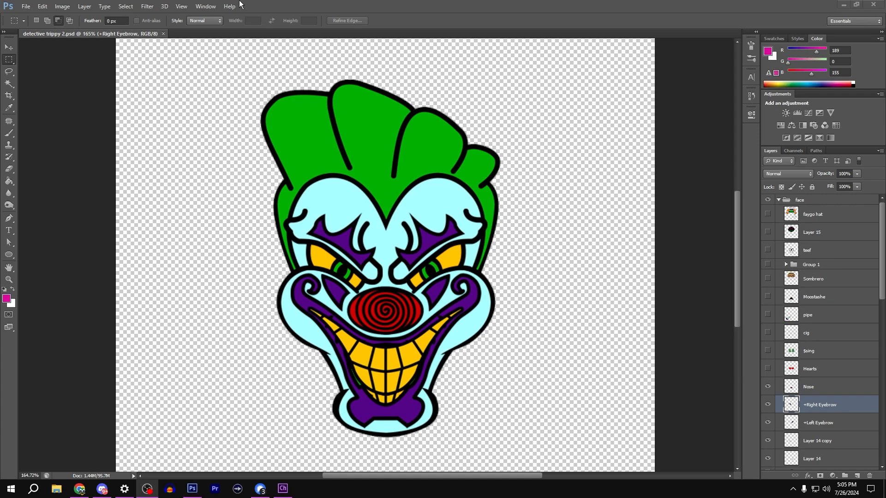
Step: Reveal detective trippy 2.psd in its folder and import it into the Character Animator project
right_click(107, 33)
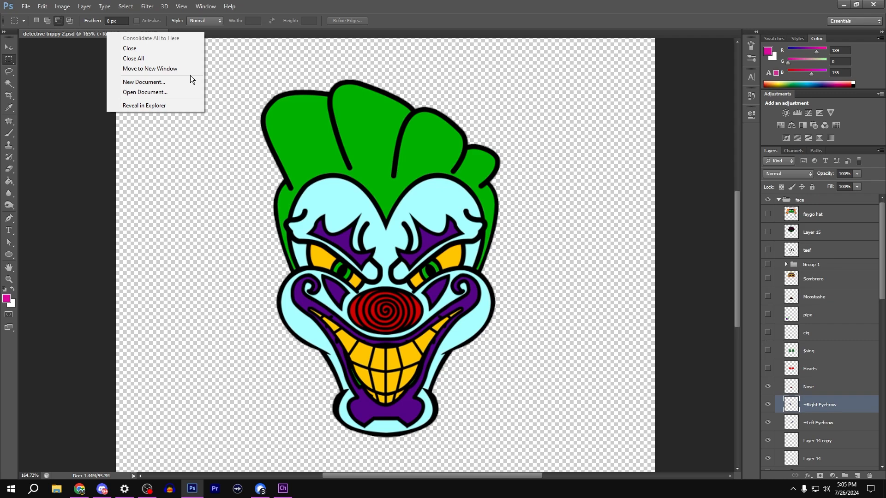
click(175, 101)
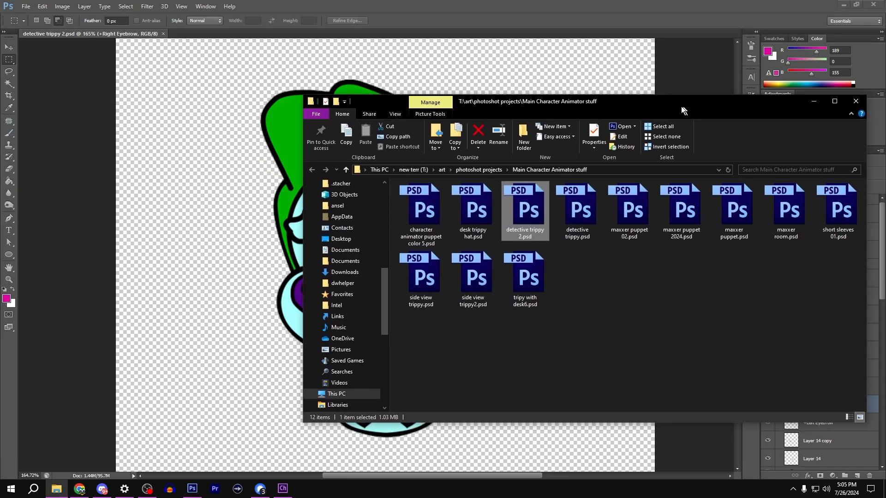
drag(680, 106, 588, 95)
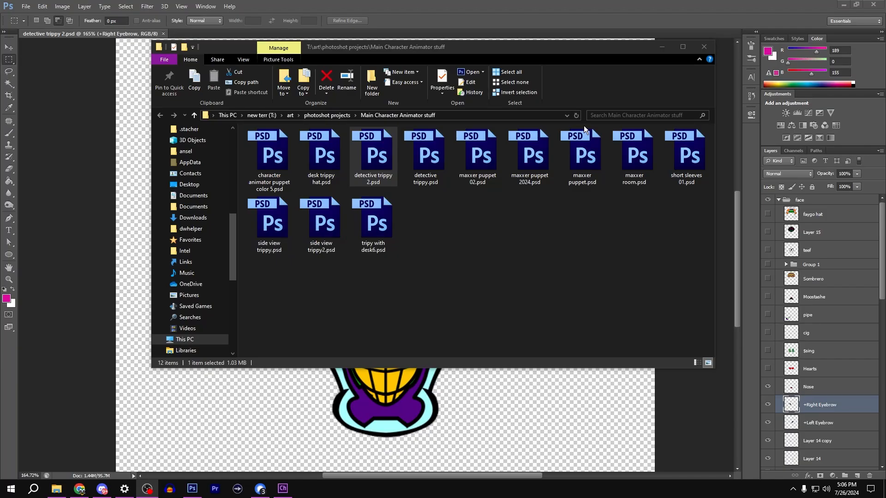
click(381, 168)
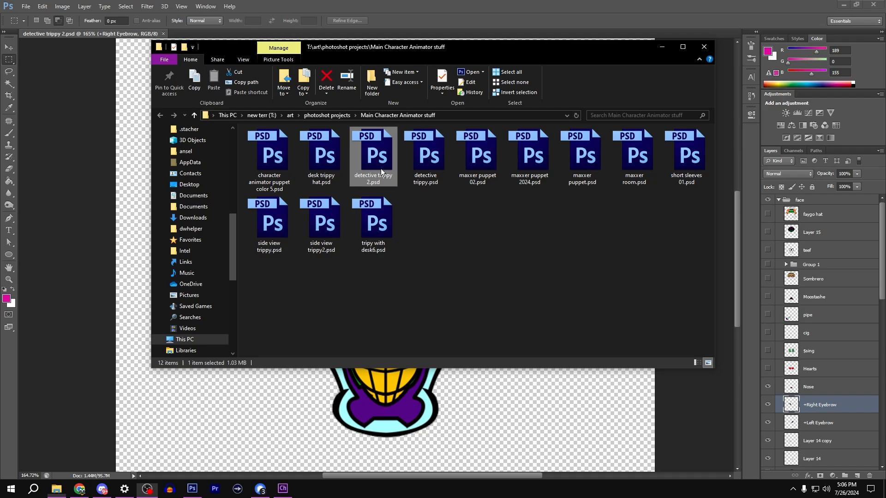
drag(380, 168, 383, 149)
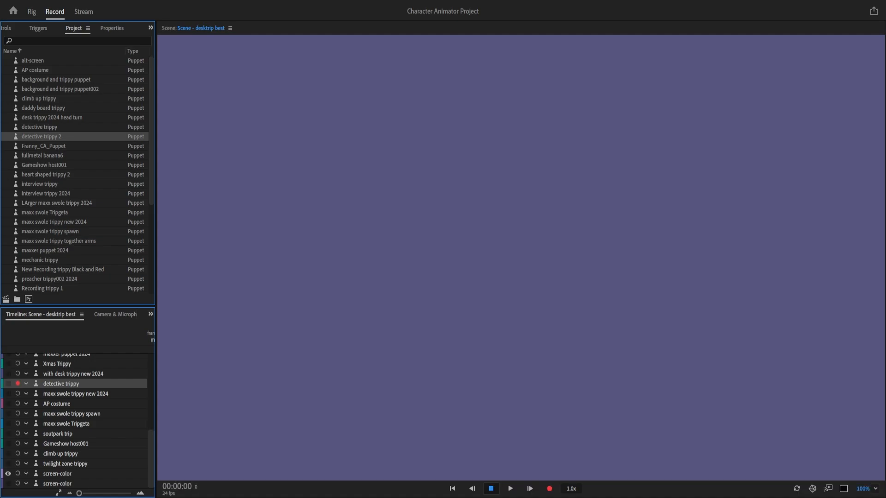
Step: Add the detective trippy 2 puppet to the desktrip best scene and set its Scale to 153%
drag(60, 134, 587, 212)
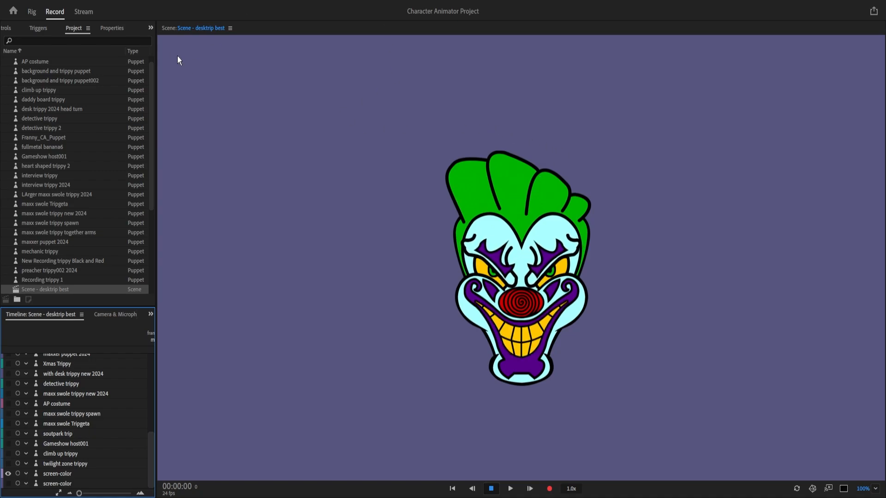
click(112, 27)
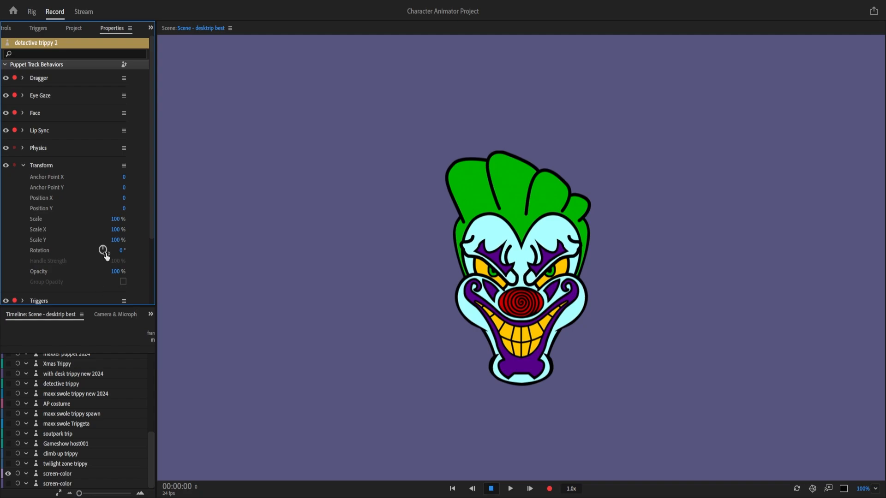
drag(115, 220, 121, 216)
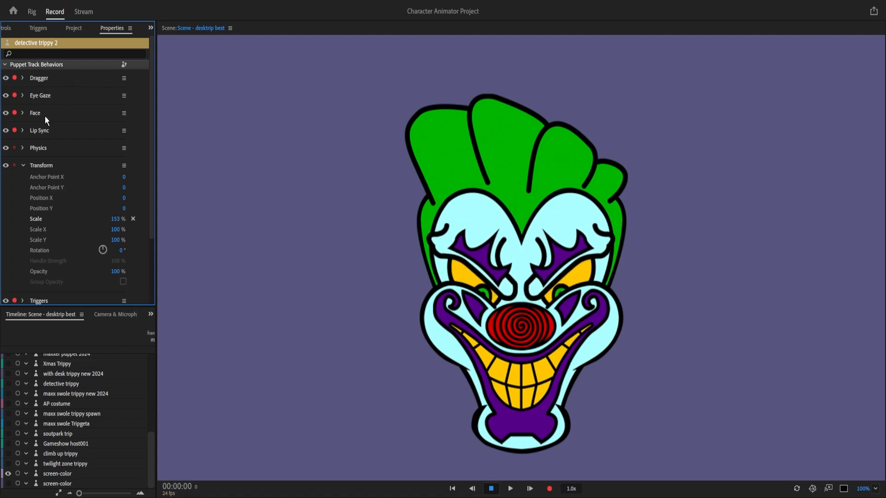
Step: Switch the puppet's Eye Gaze from Camera Input to Keyboard Input
click(23, 95)
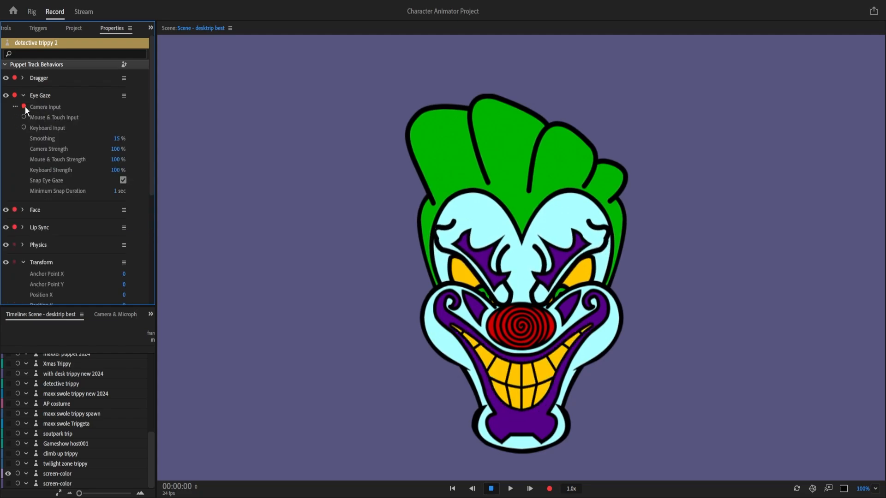
click(25, 106)
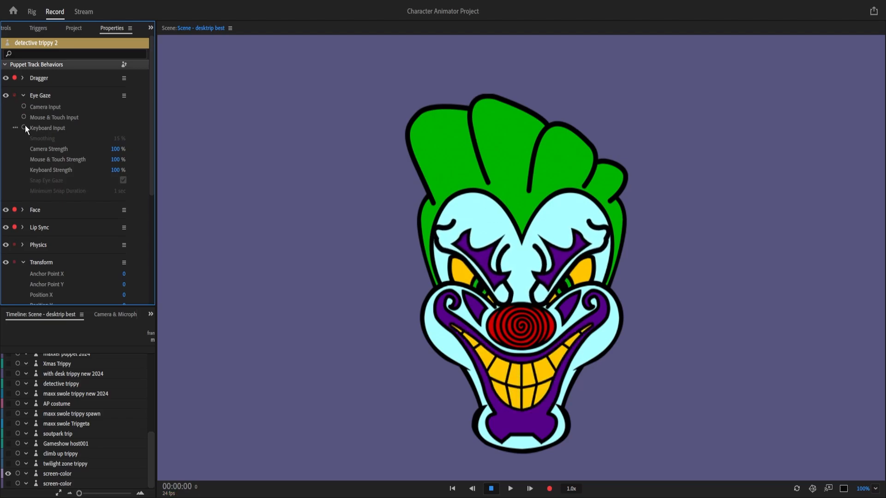
click(25, 127)
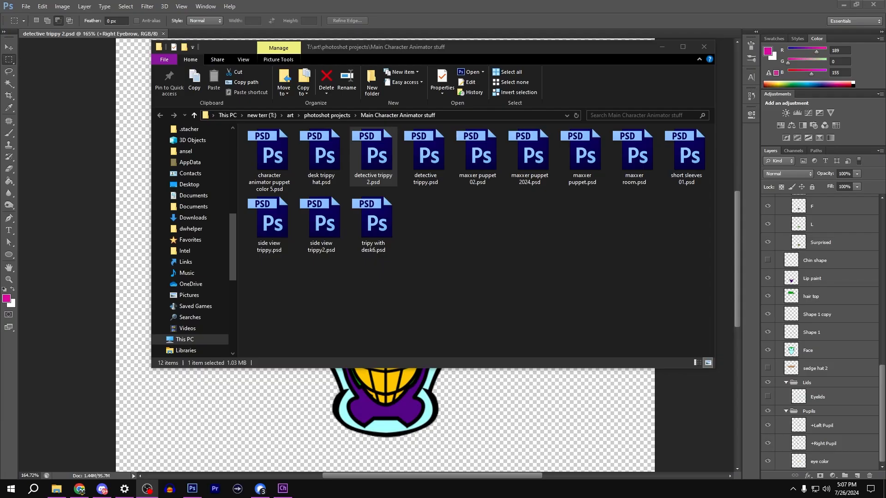
Step: Return to Photoshop and examine the Pupils group with its +Left Pupil and +Right Pupil layer names
click(656, 46)
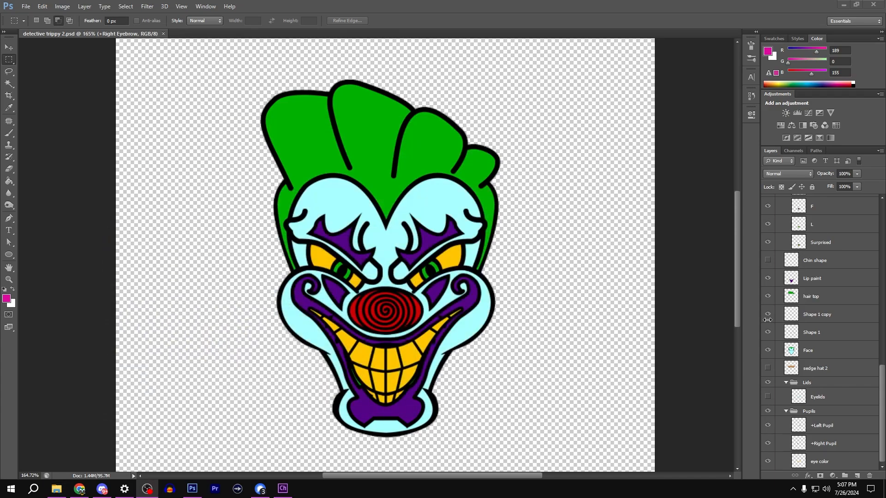
click(829, 413)
click(786, 411)
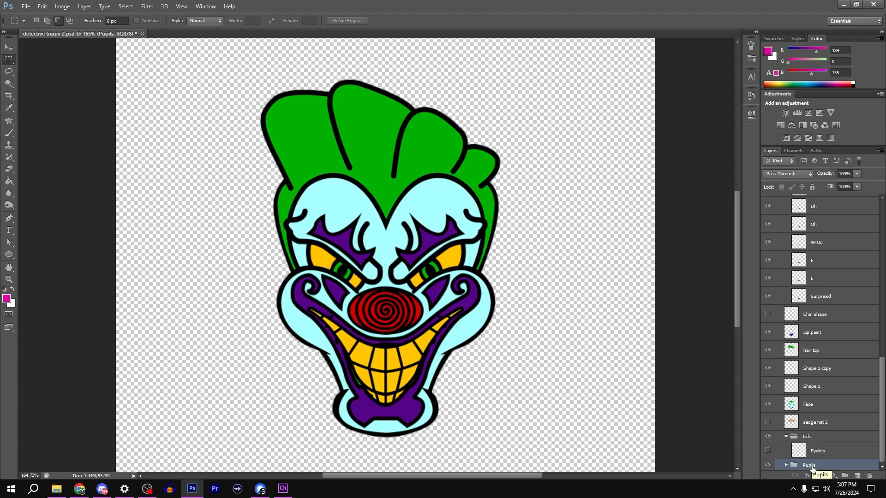
click(785, 465)
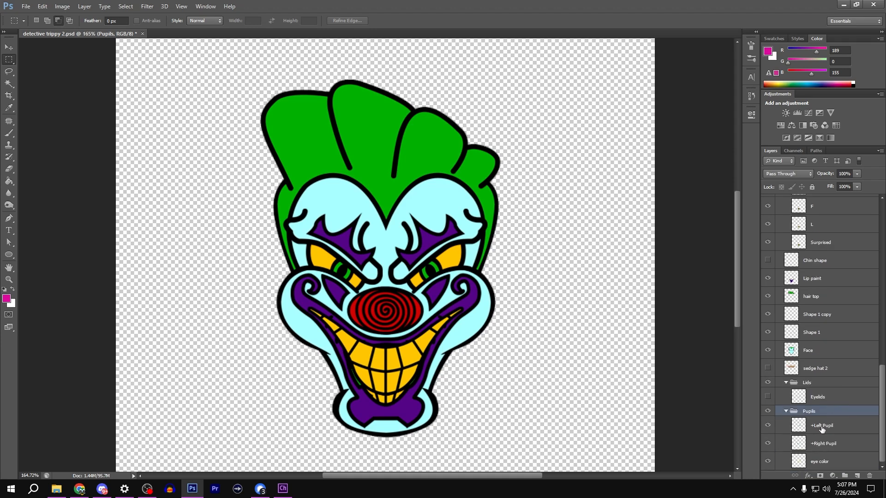
click(817, 433)
click(824, 444)
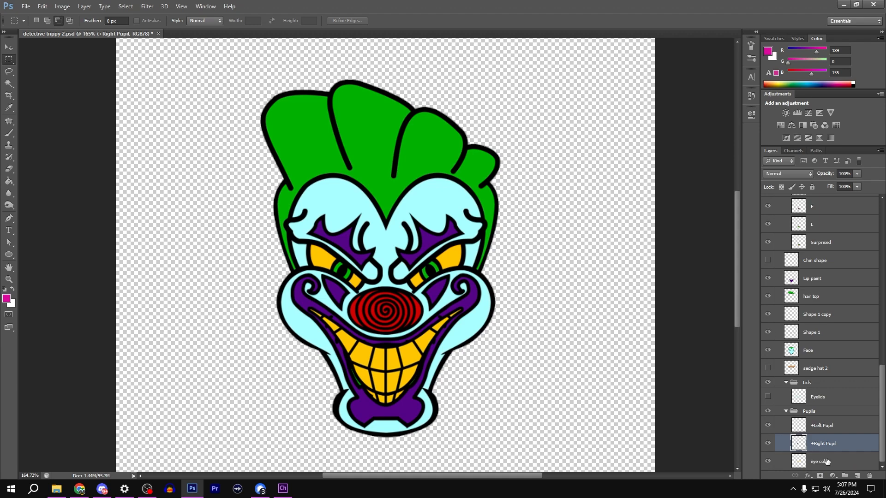
Step: Examine how the +Right Eyebrow and +Left Eyebrow layers are named
scroll(826, 379, up, 10)
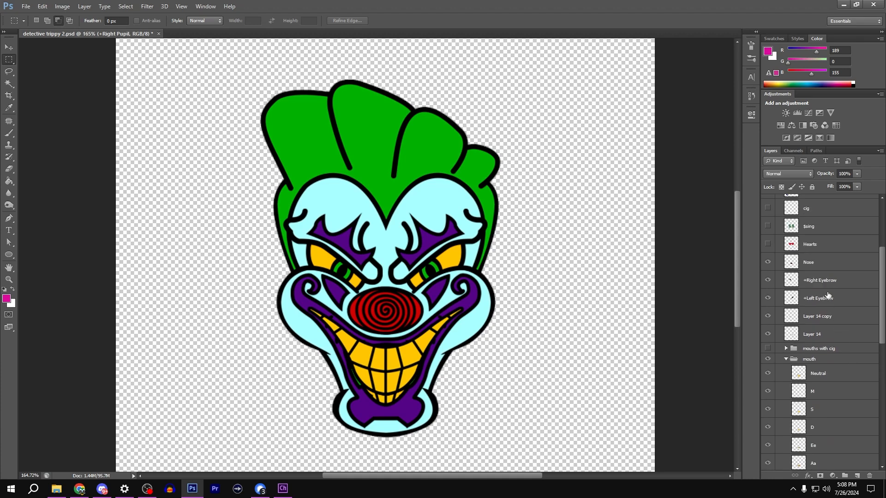
click(860, 282)
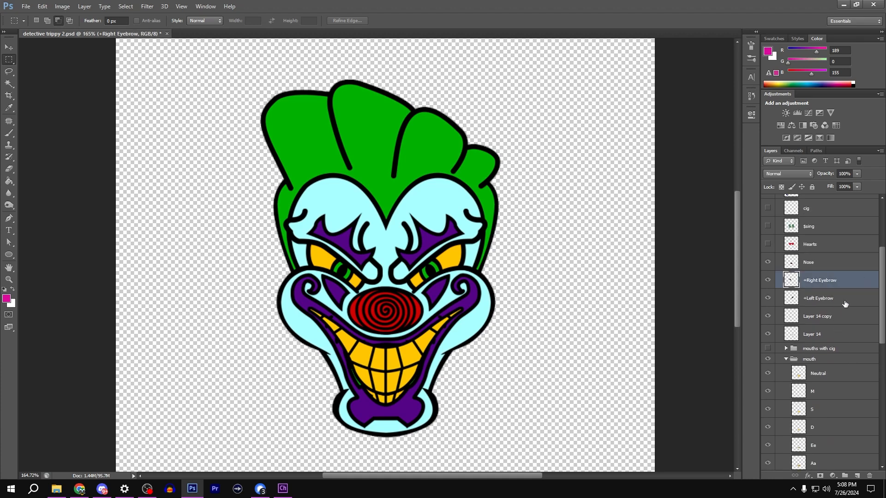
click(843, 301)
click(853, 284)
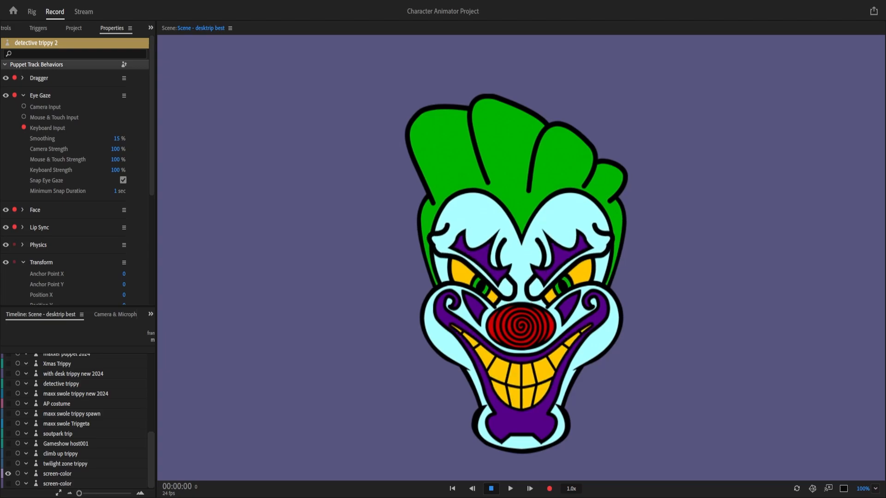
Step: Open the detective trippy 2 puppet for rigging in Character Animator and move its origin handle down to the chin
click(31, 11)
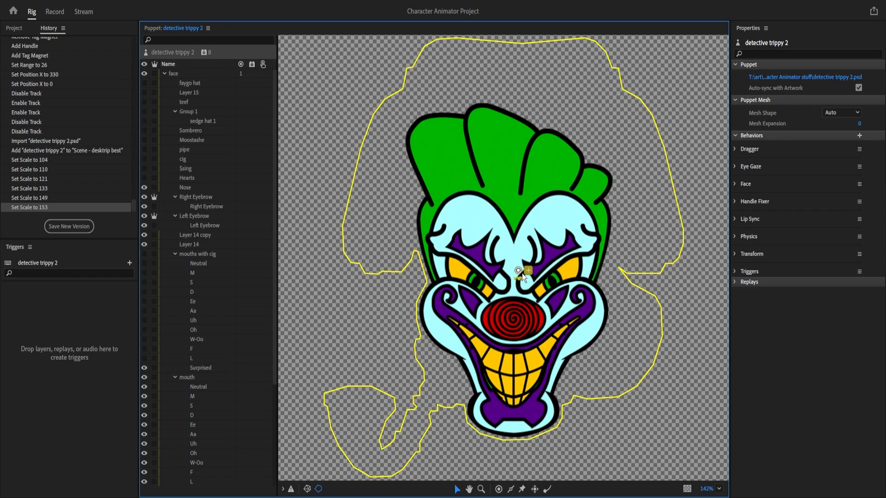
drag(516, 256, 524, 386)
click(164, 51)
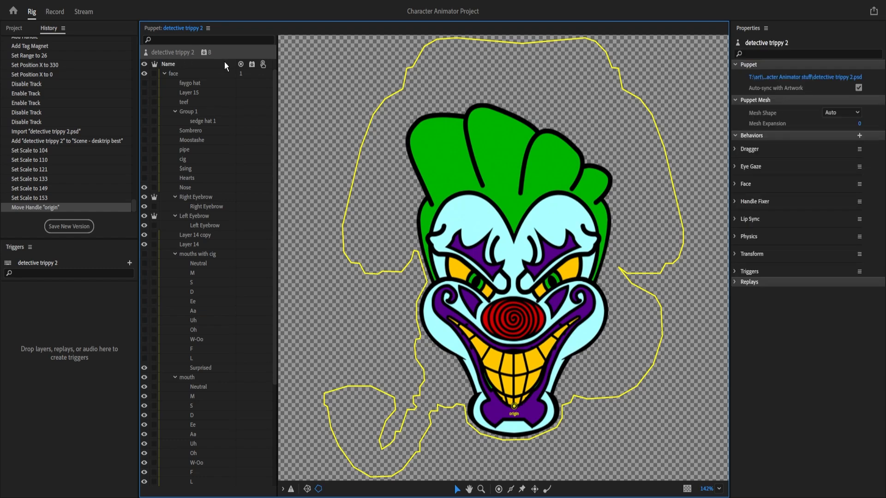
Step: Move the Right Eyebrow handle up onto the eyebrow's upper purple area and return to the full puppet
mouse_move(210, 57)
double_click(207, 198)
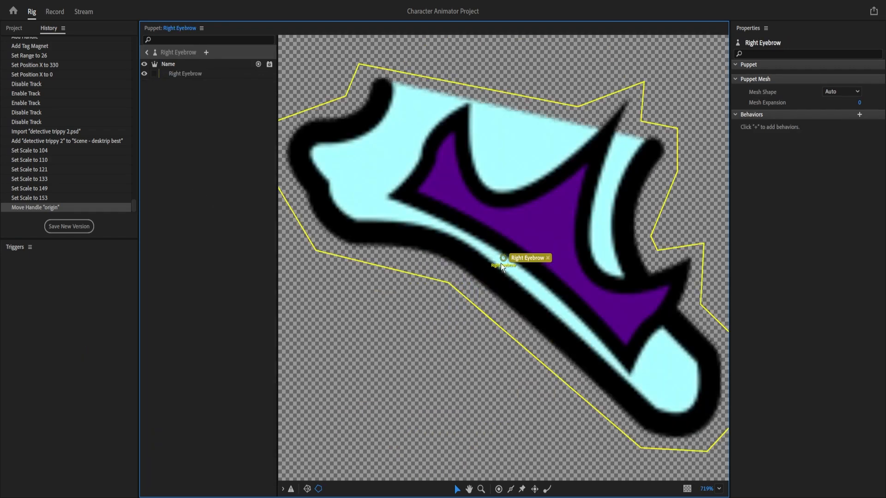
drag(501, 258, 572, 183)
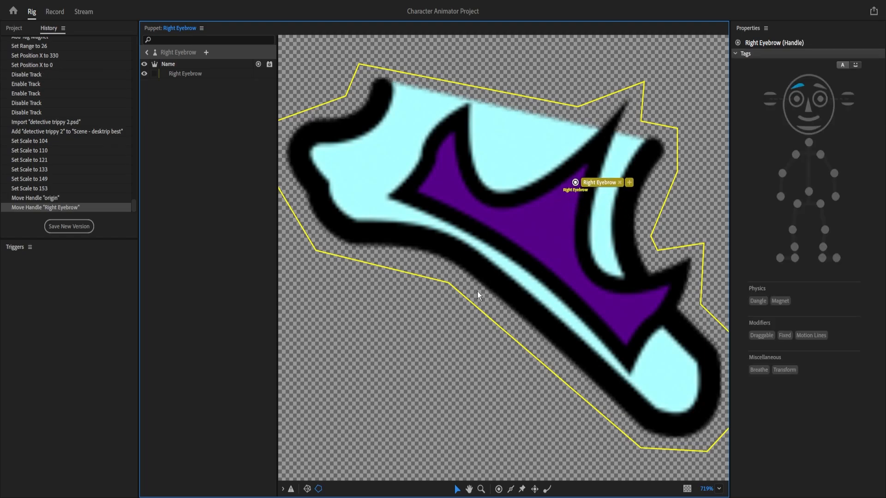
click(148, 52)
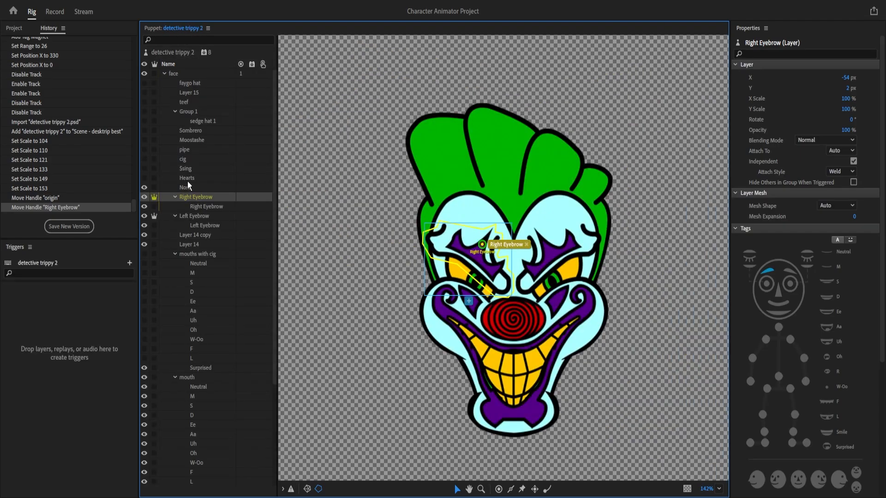
Step: Move the Left Eyebrow handle up onto the eyebrow's purple area and check the puppet in the recording scene
double_click(220, 216)
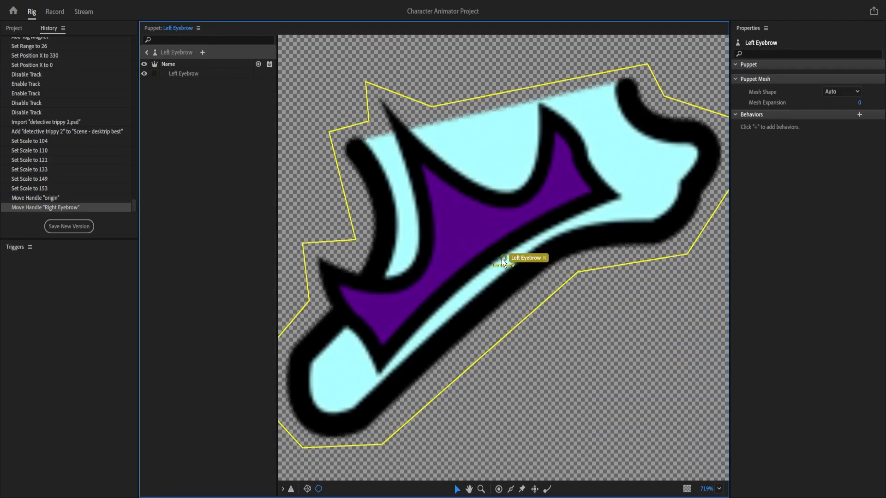
drag(502, 259, 434, 187)
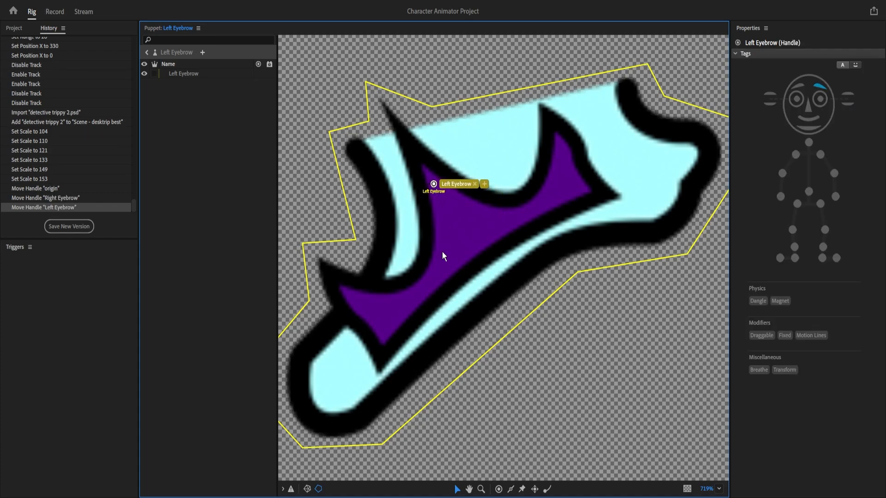
click(147, 48)
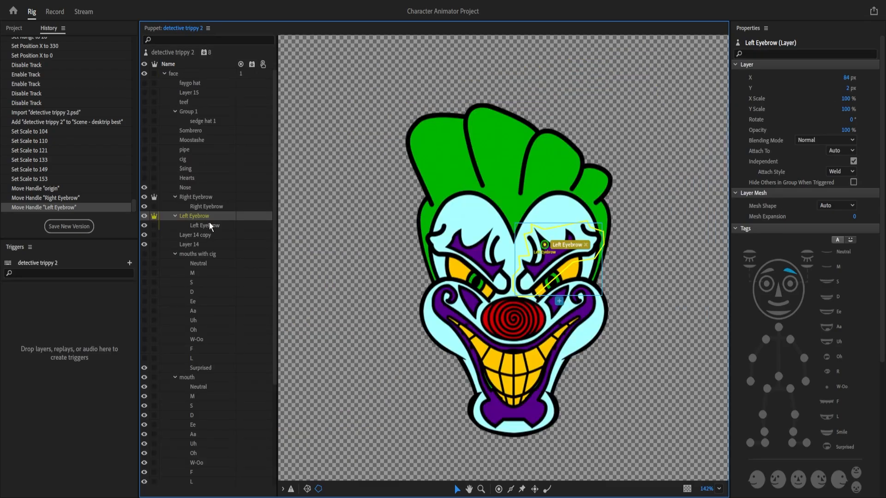
click(54, 11)
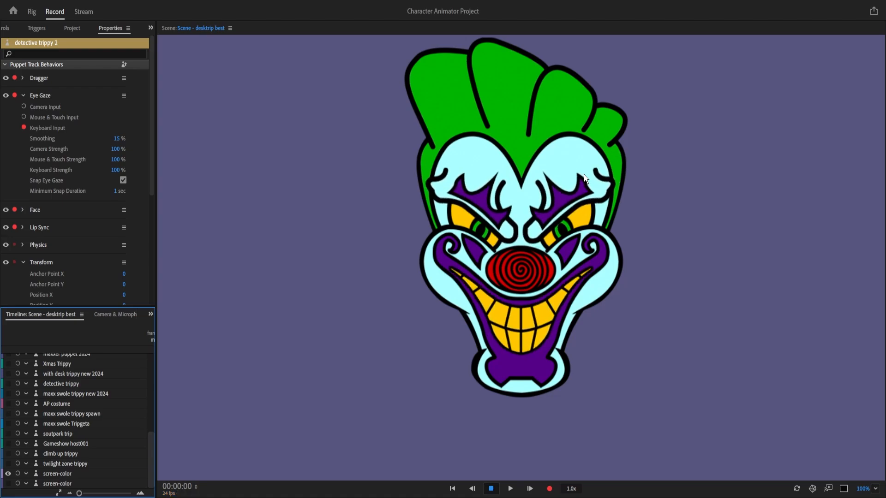
click(32, 12)
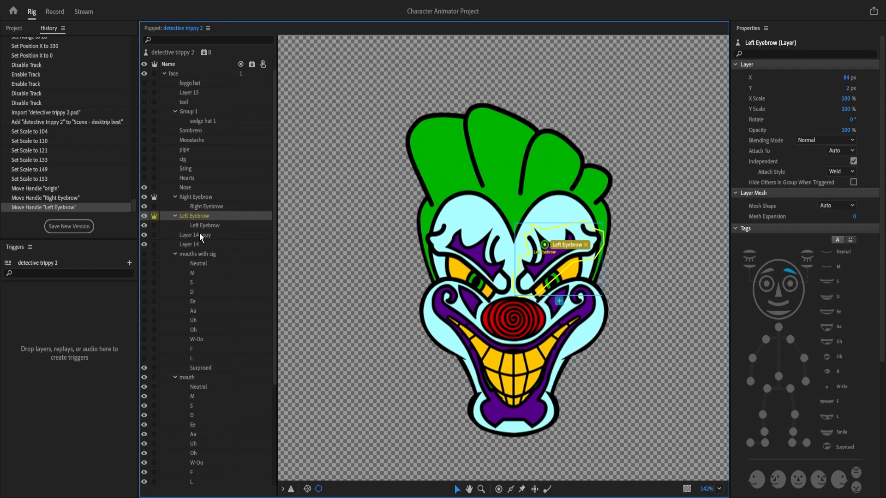
Step: Try tagging the layer inside the Left Eyebrow group as Left Eyebrow and moving its handle onto the purple area, and undo both
click(214, 226)
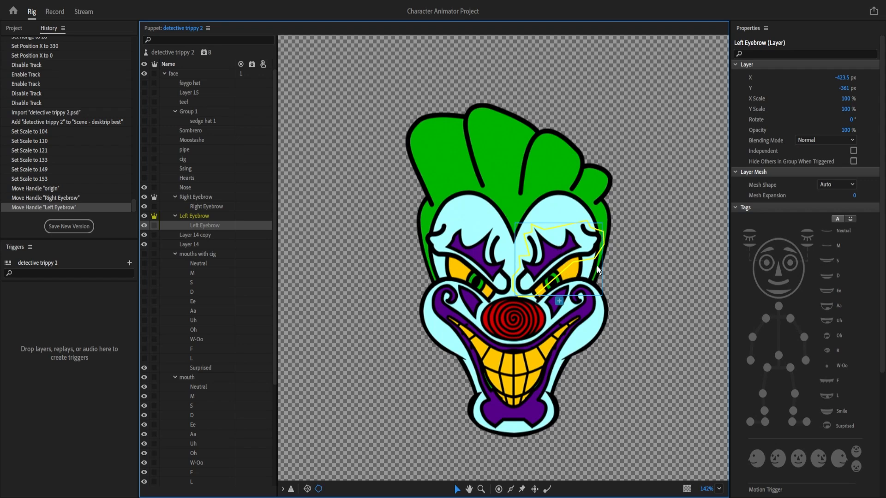
click(790, 250)
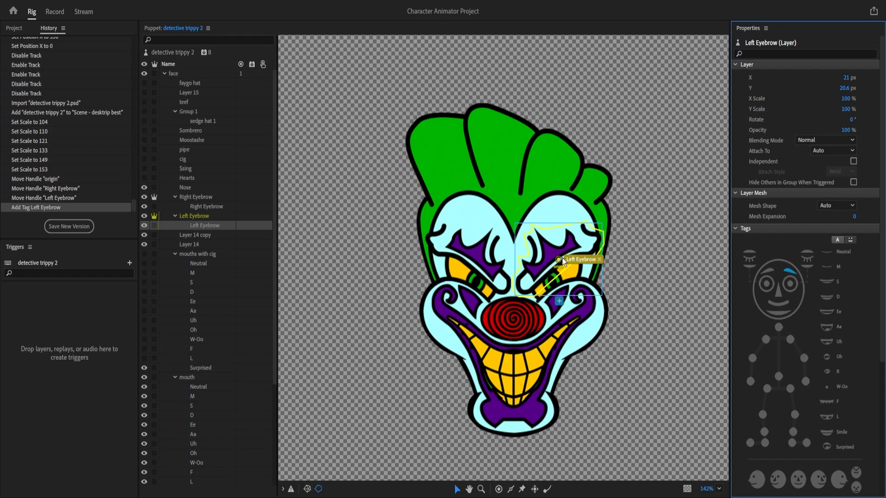
drag(560, 257, 548, 245)
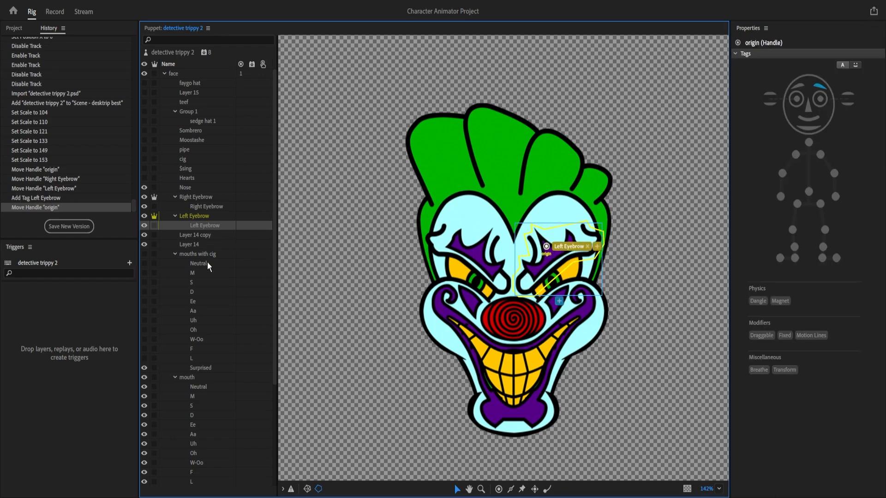
click(208, 215)
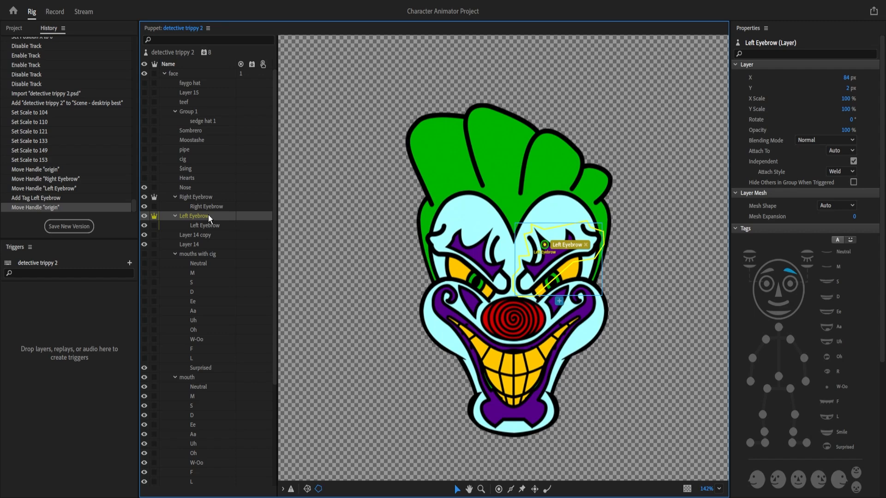
click(217, 225)
click(787, 270)
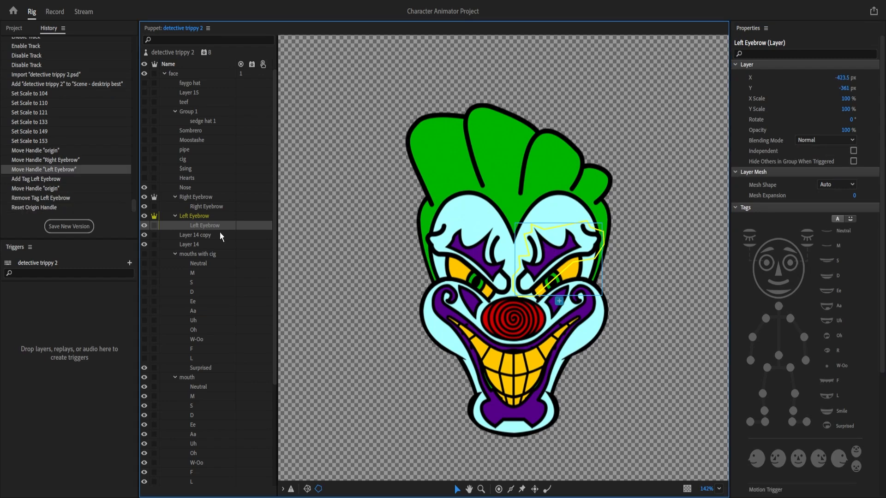
click(211, 220)
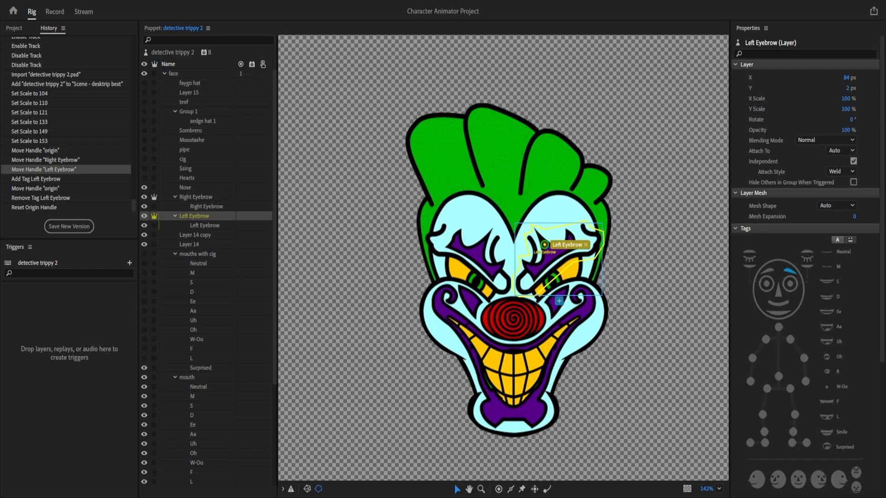
Step: Examine the tags of the mouths with cig group, the mouth group and its Neutral, M, S and D layers
click(197, 255)
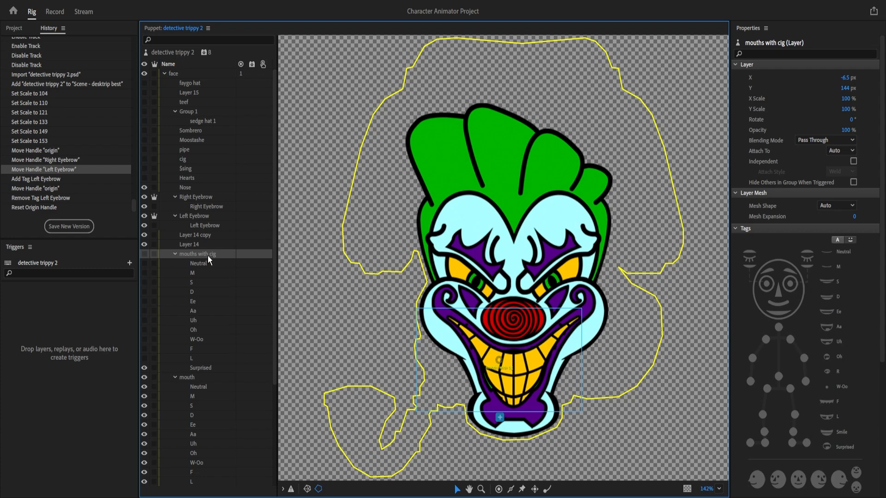
click(199, 380)
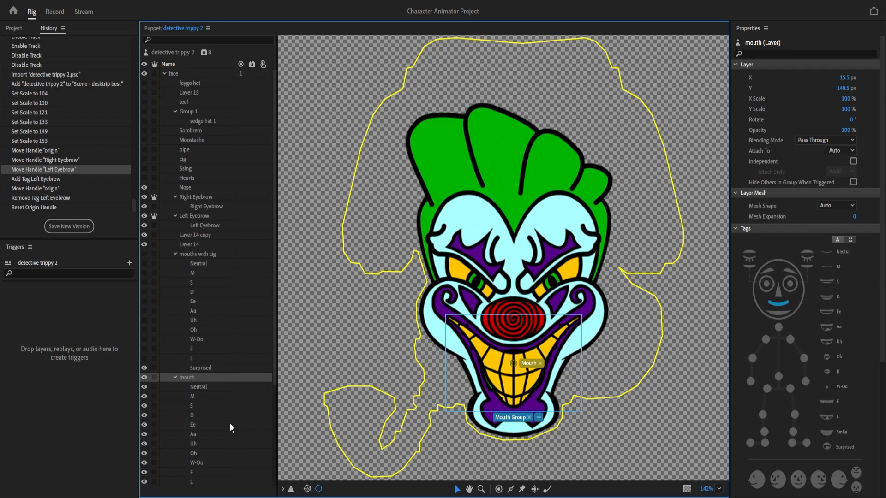
click(220, 386)
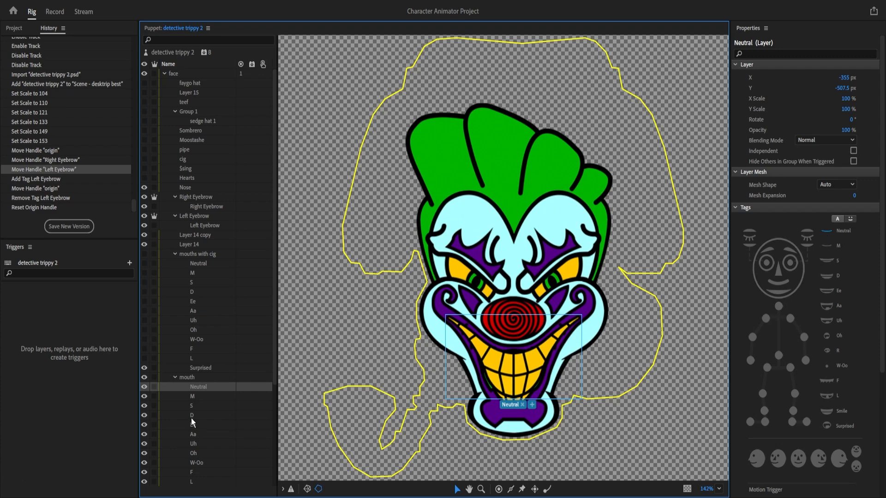
click(220, 400)
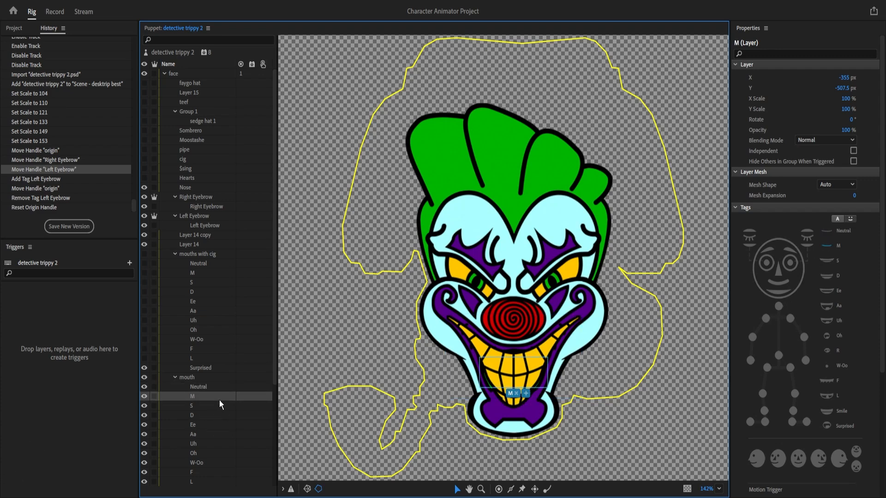
click(228, 404)
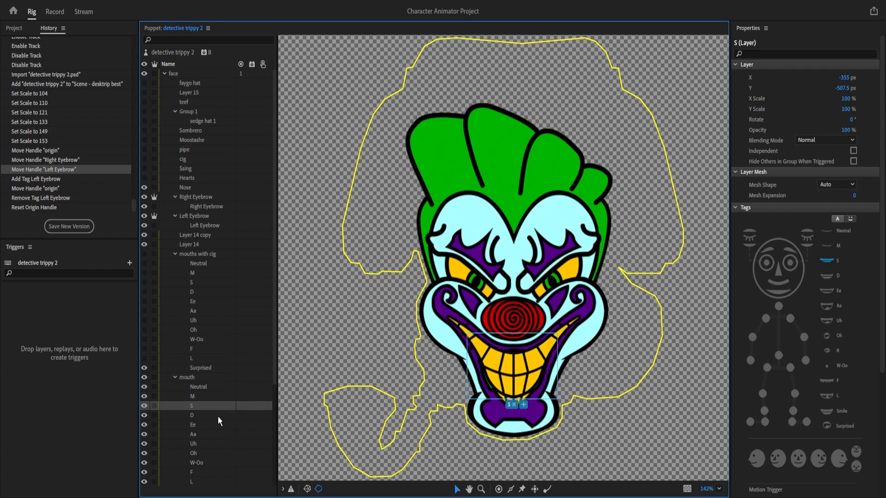
click(218, 417)
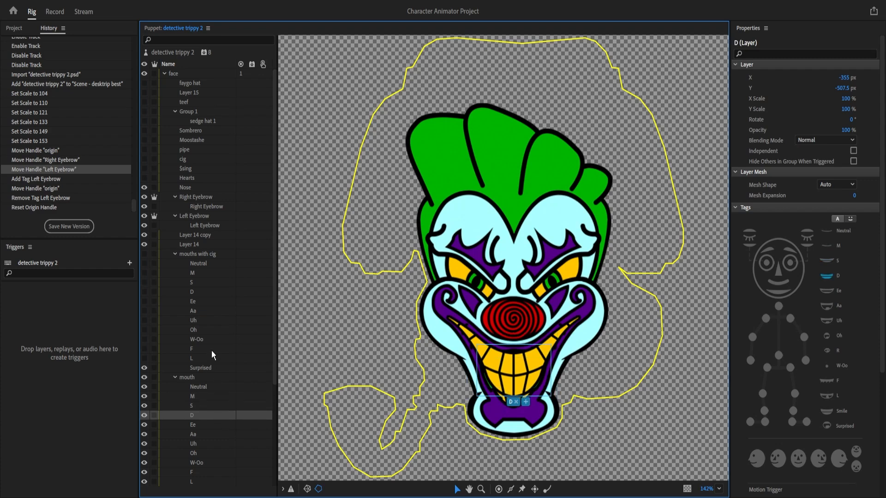
Step: Make the Eyelids layer visible in the Lids group and add the Auto Blink behavior to that group
scroll(229, 420, down, 5)
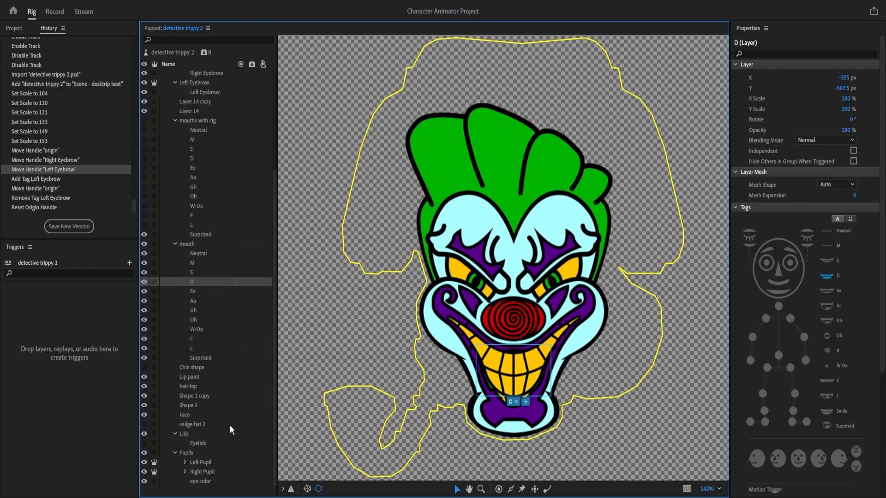
click(198, 437)
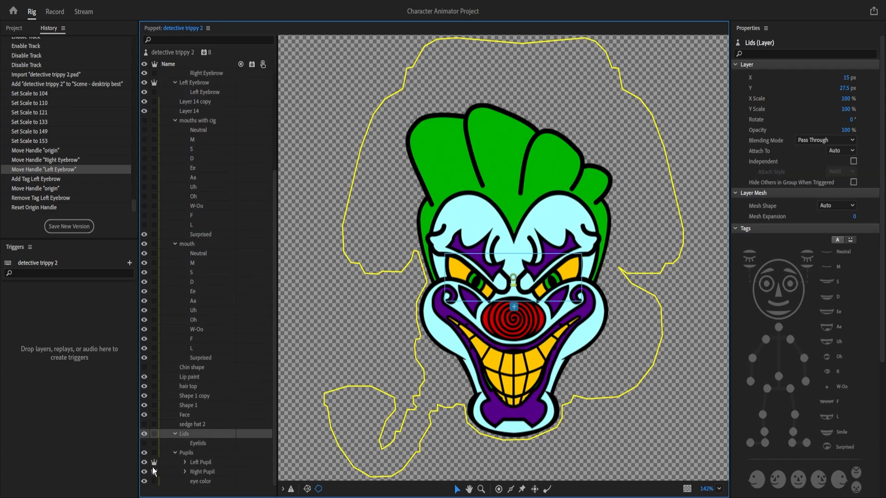
click(143, 444)
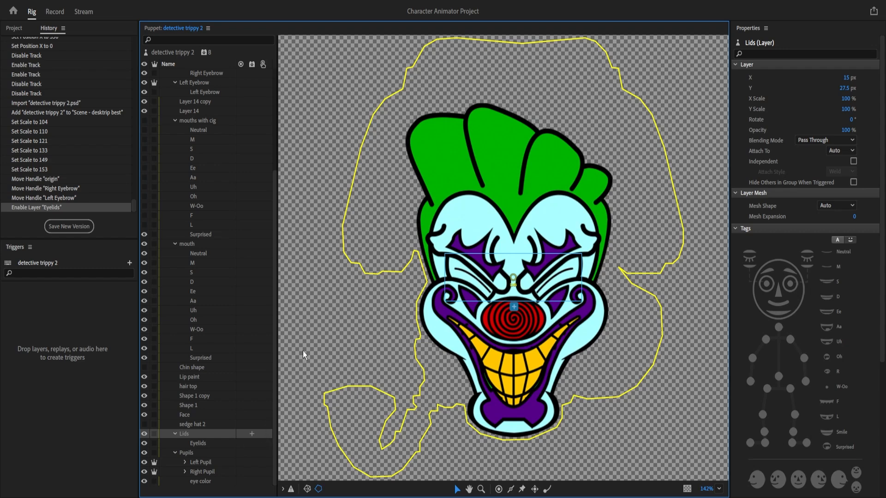
click(322, 192)
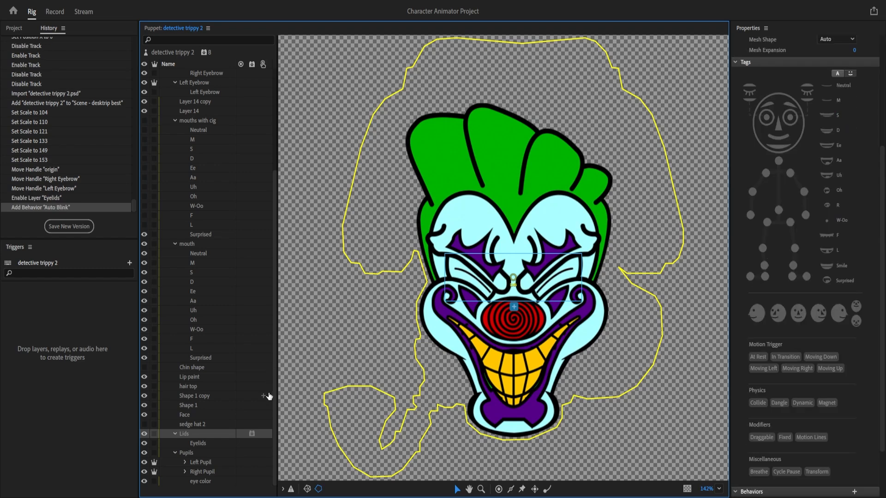
Step: Tag the Eyelids layer as both Right Blink and Left Blink and check the puppet's blinking against the camera feed
click(206, 441)
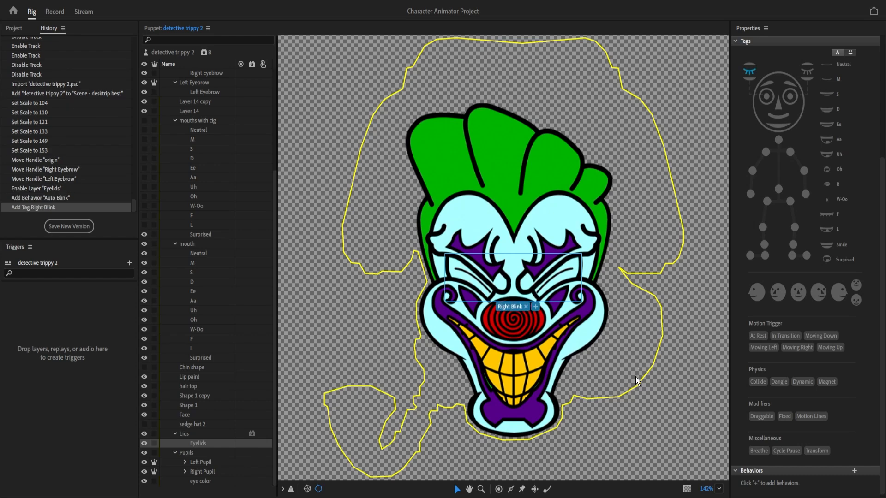
click(349, 486)
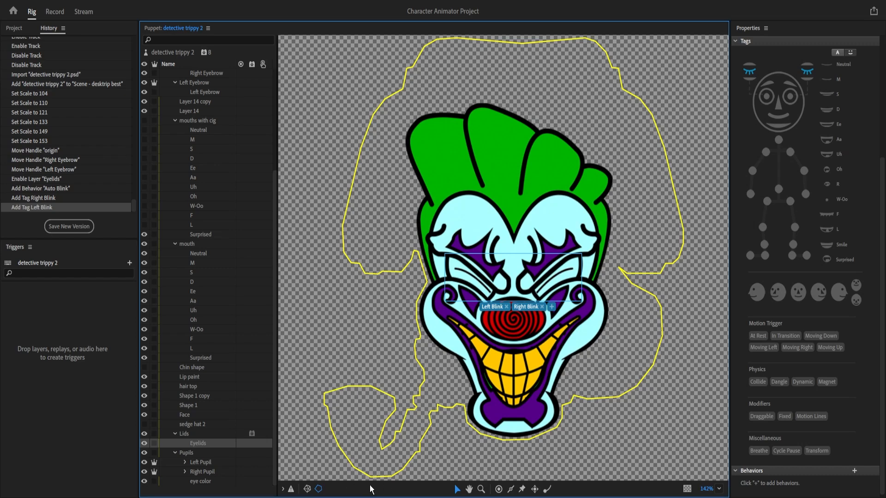
click(54, 11)
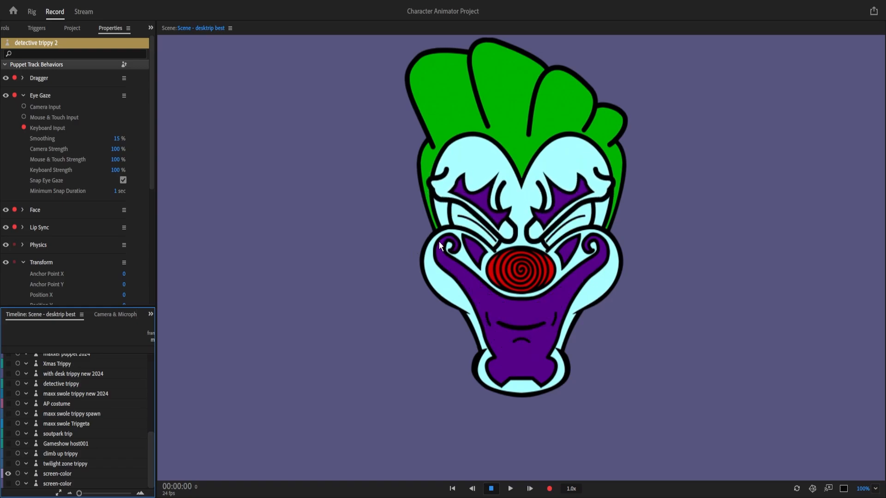
click(124, 315)
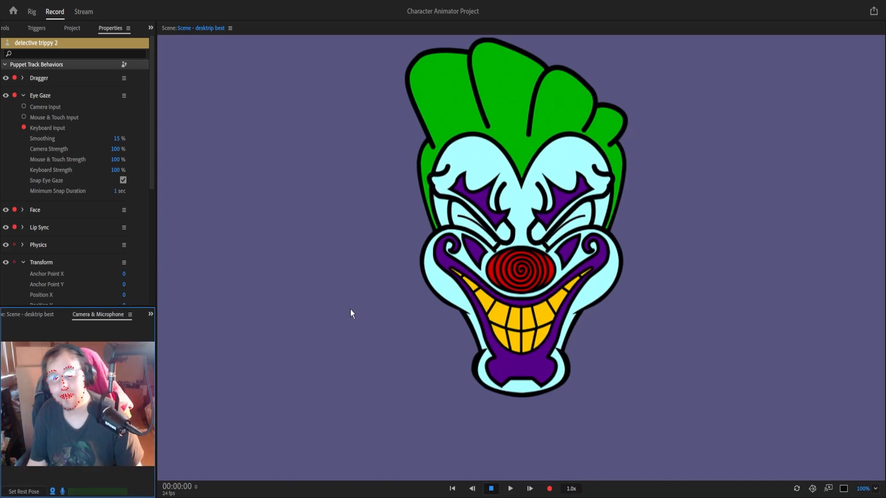
click(35, 314)
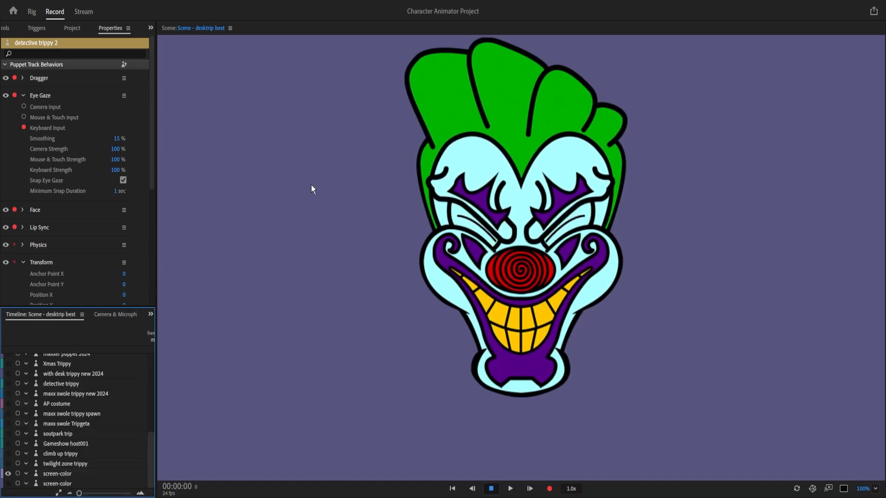
Step: Make the face group independent and place its handle, tagged as Head, on the chin just below the teeth
click(31, 12)
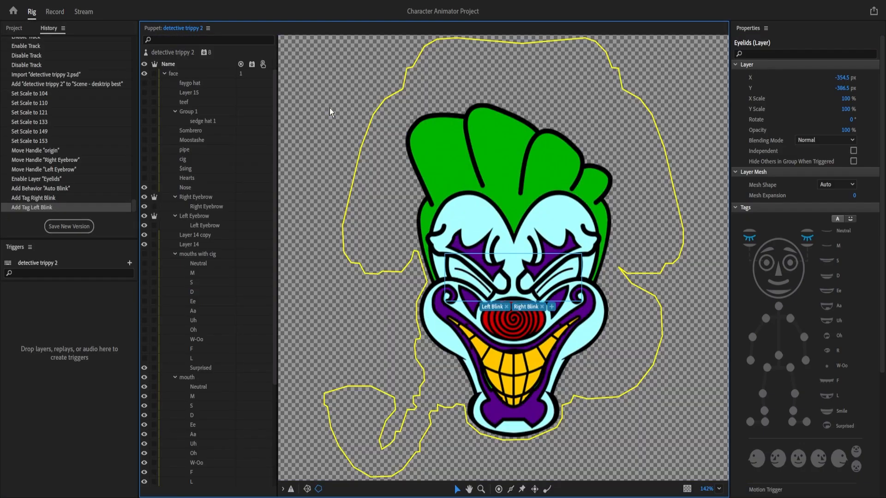
click(205, 73)
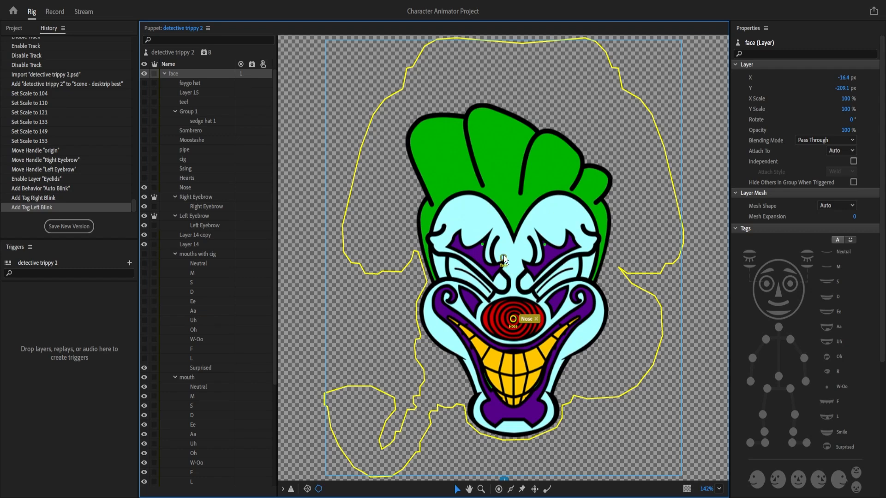
drag(512, 261, 512, 263)
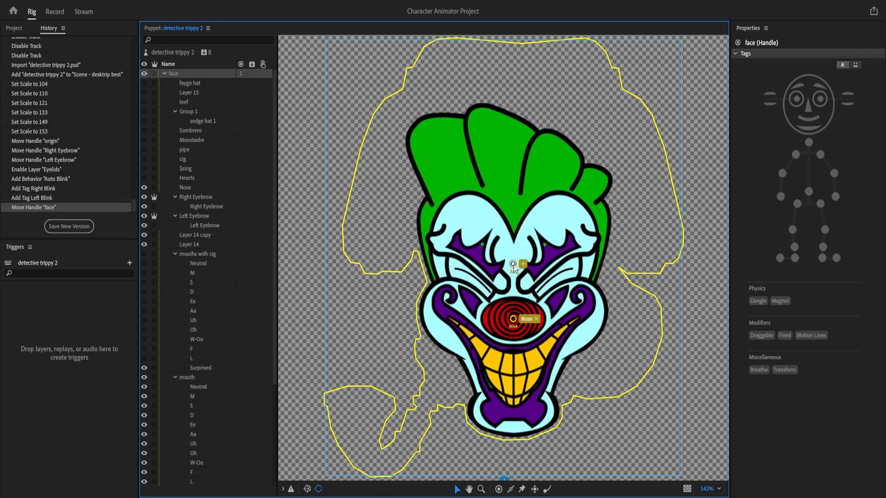
drag(515, 269, 516, 270)
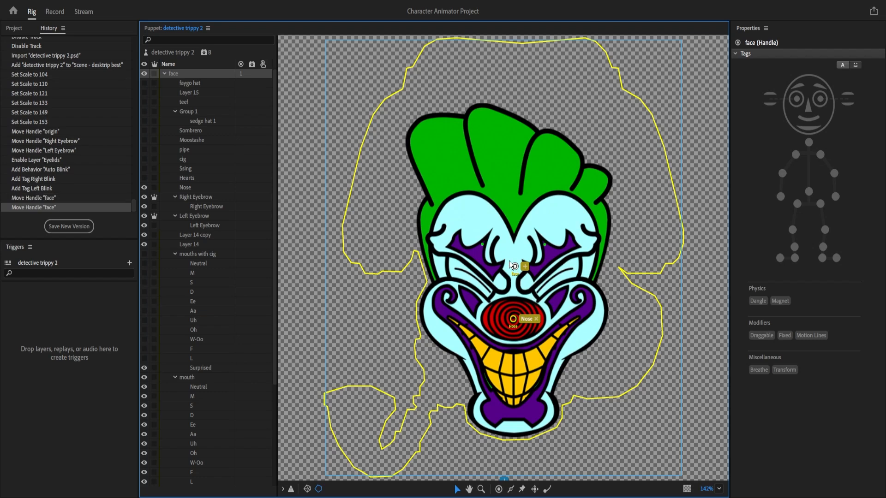
click(154, 73)
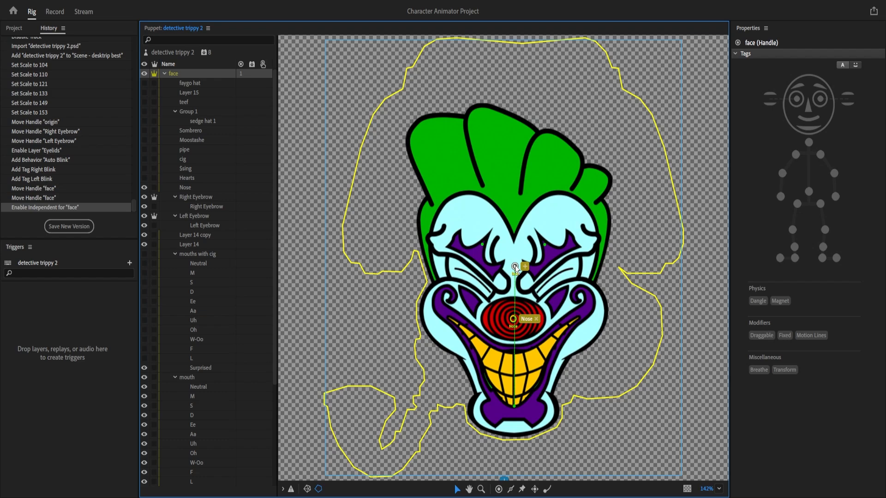
drag(514, 265, 513, 357)
drag(513, 407, 513, 408)
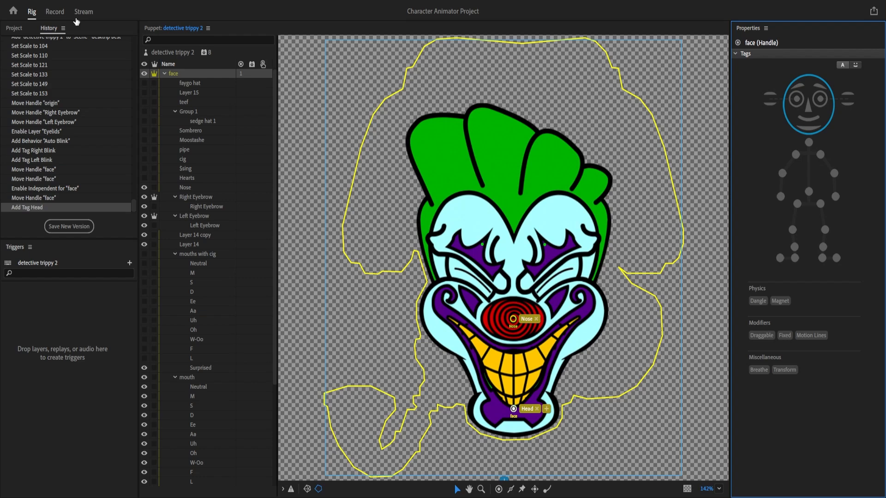
Step: Preview the puppet's head, eyebrow and mouth movement in the recording scene and compare it with the camera feed
click(52, 13)
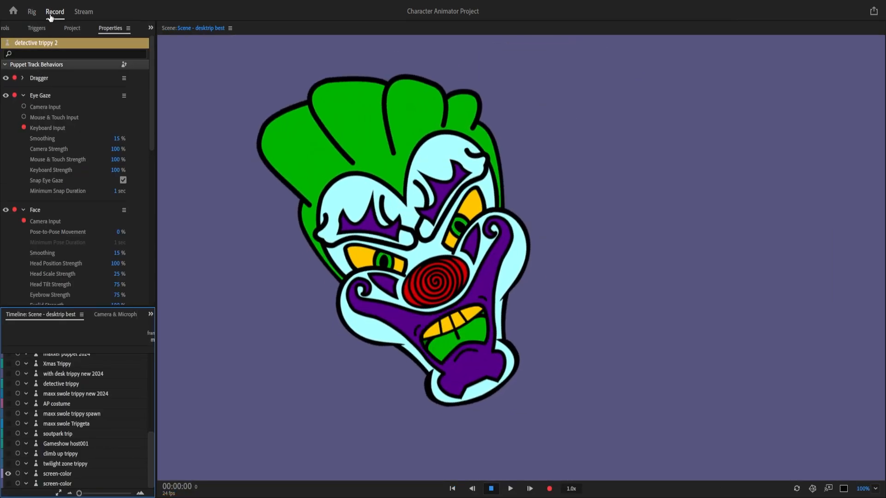
click(106, 317)
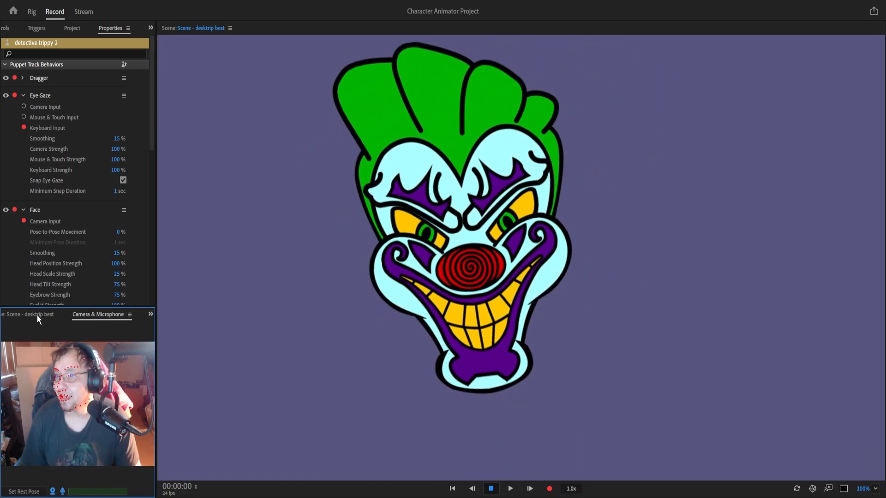
click(36, 314)
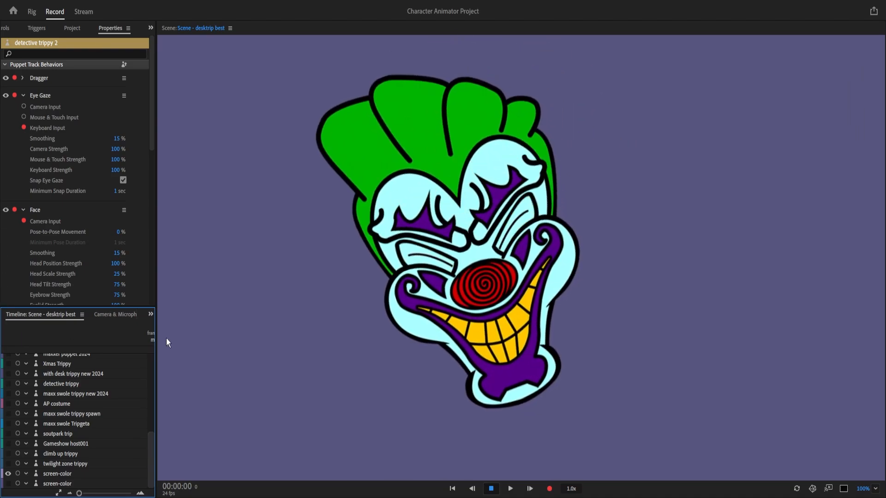
click(115, 314)
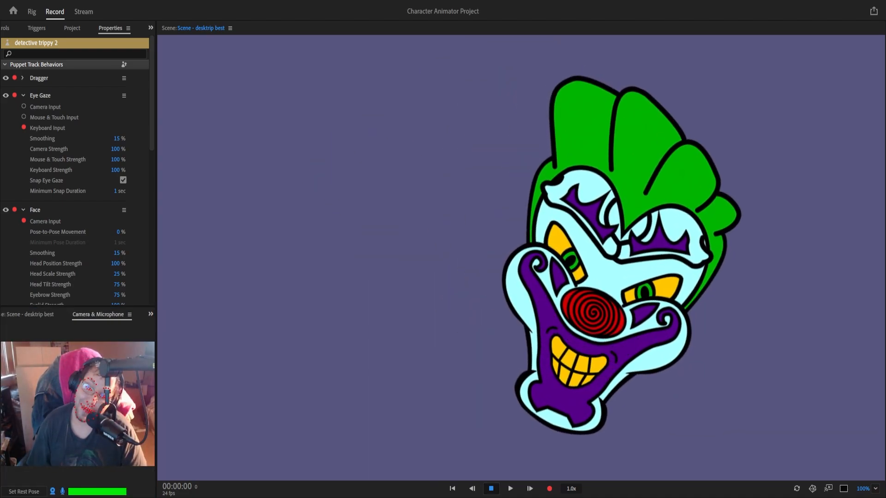
click(27, 314)
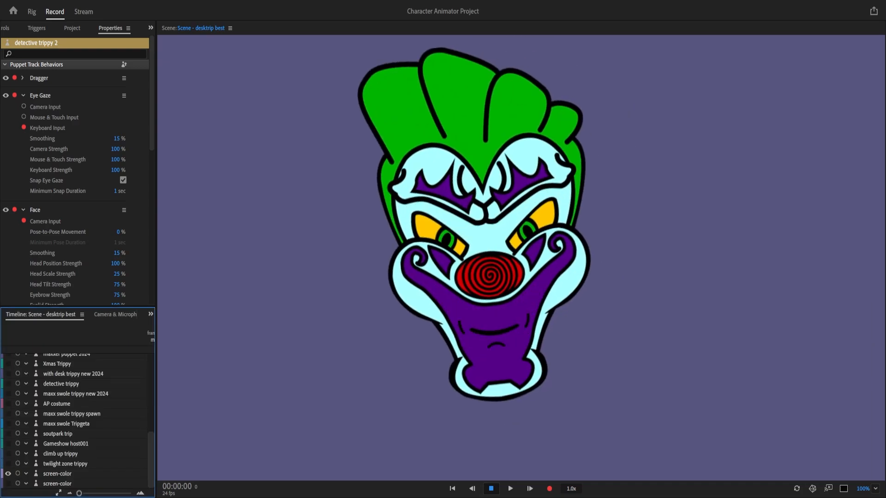